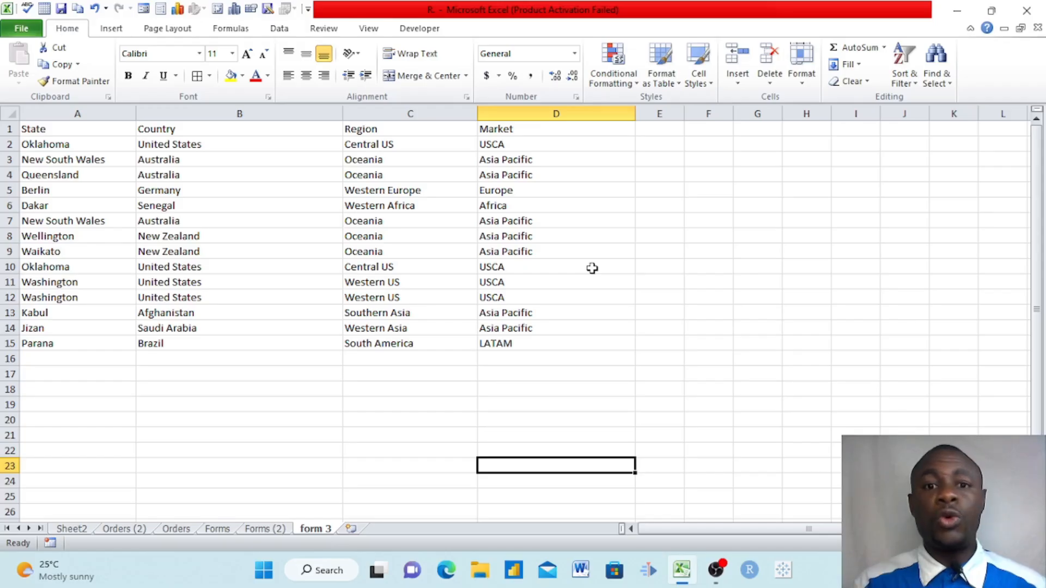
Examine the Forms and Forms (2) sheets, including how many entries the State column holds, and return to the form 3 sheet.
left_click(338, 225)
left_click(266, 530)
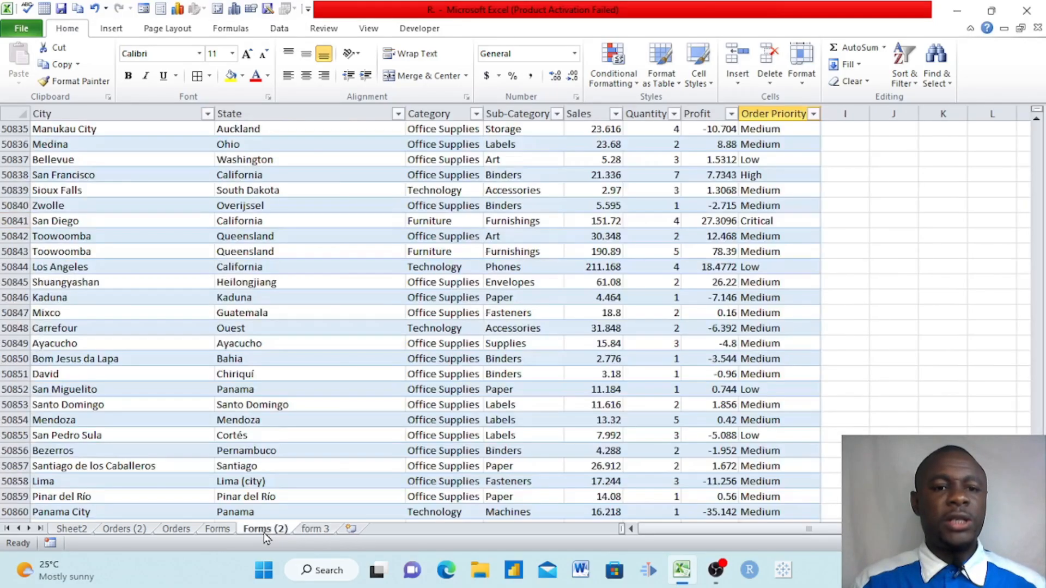
left_click(221, 532)
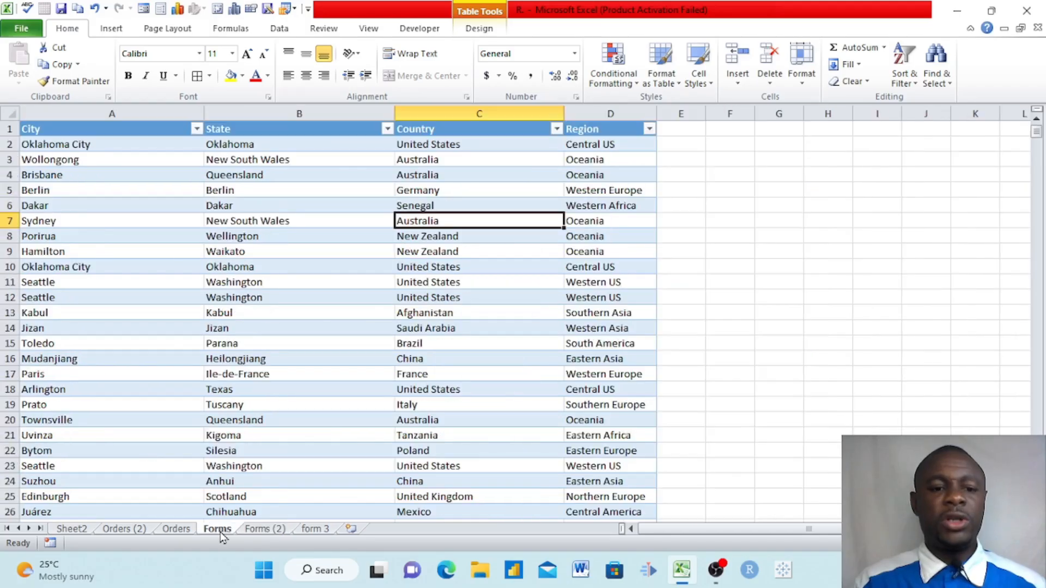
left_click(258, 536)
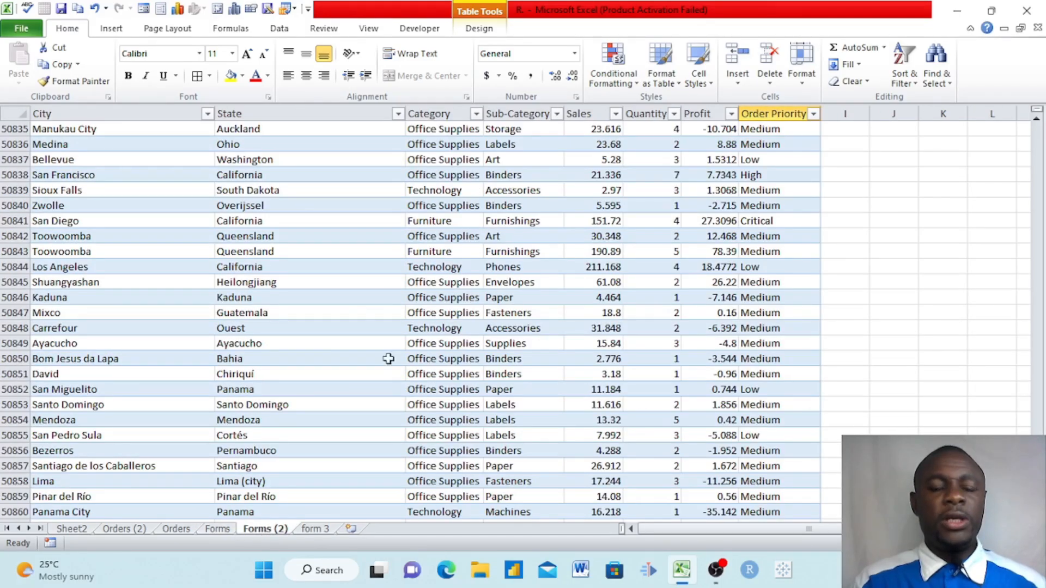
left_click(289, 112)
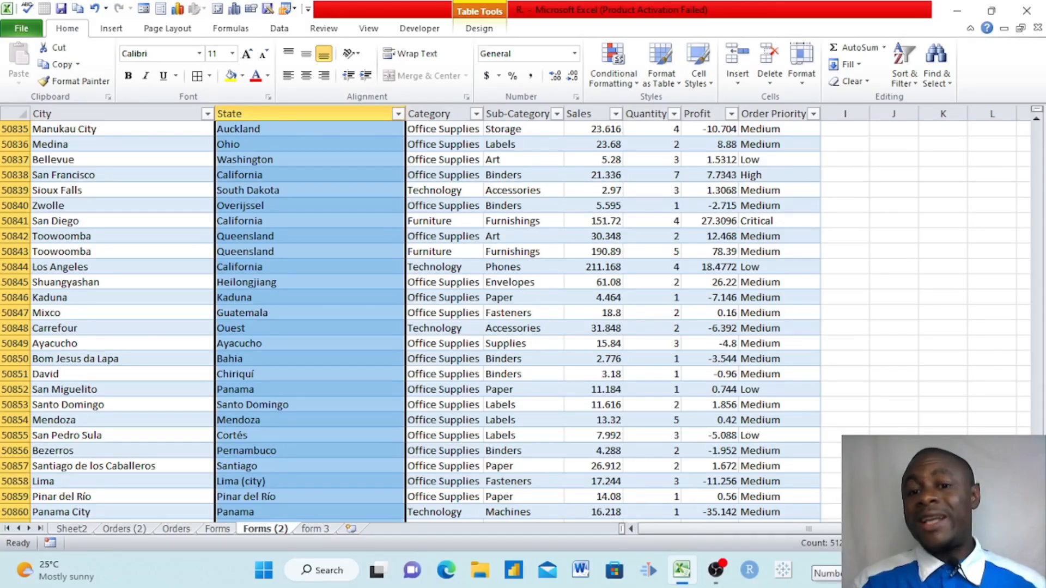
left_click(599, 343)
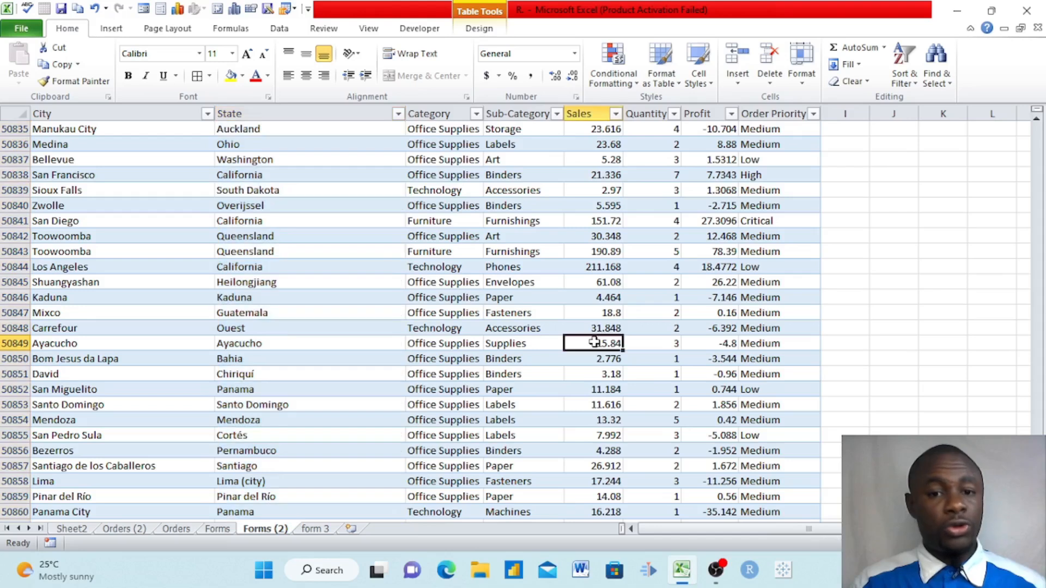
left_click(374, 264)
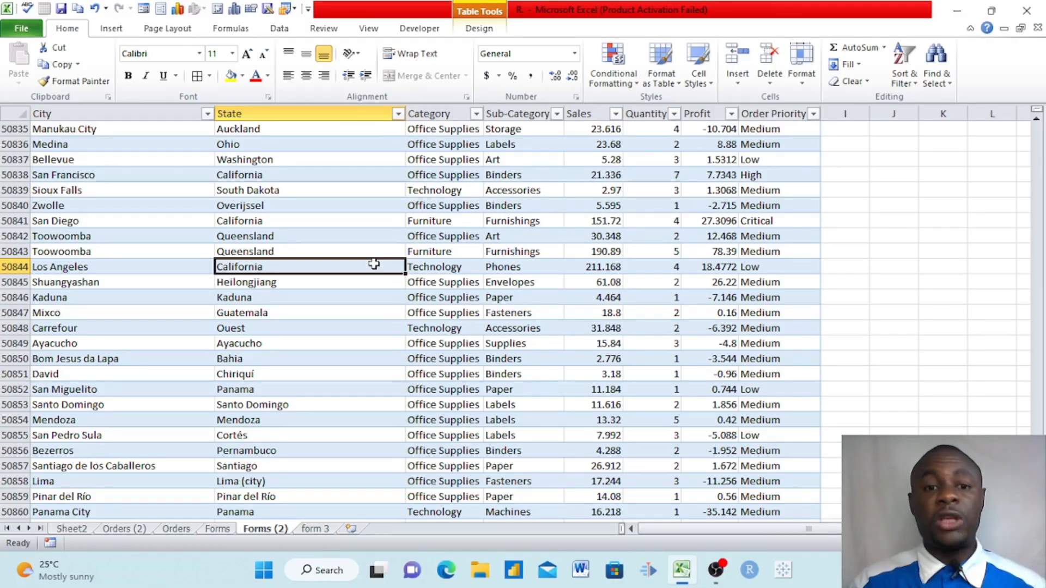
left_click(315, 530)
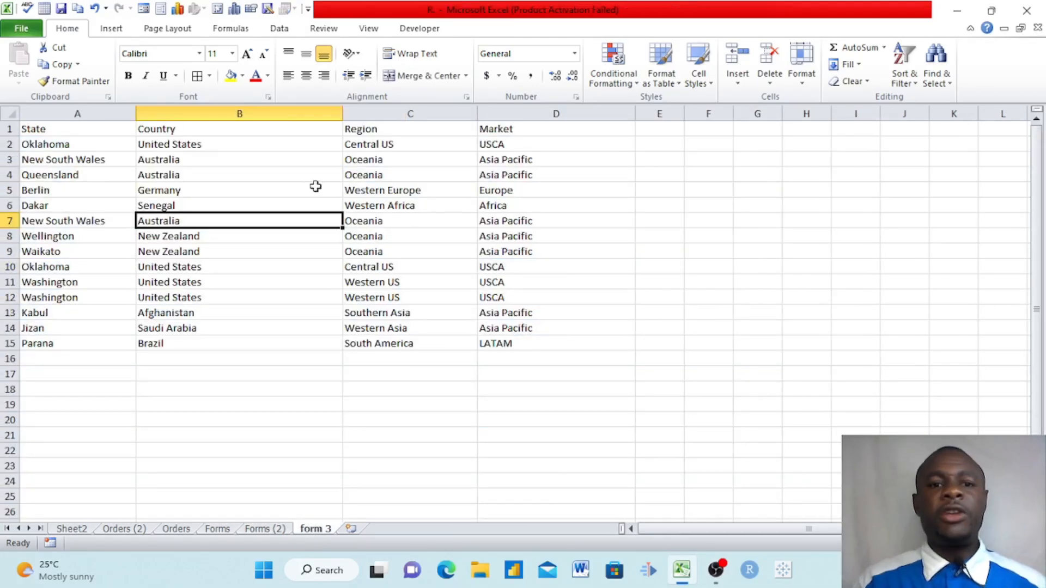
left_click(263, 175)
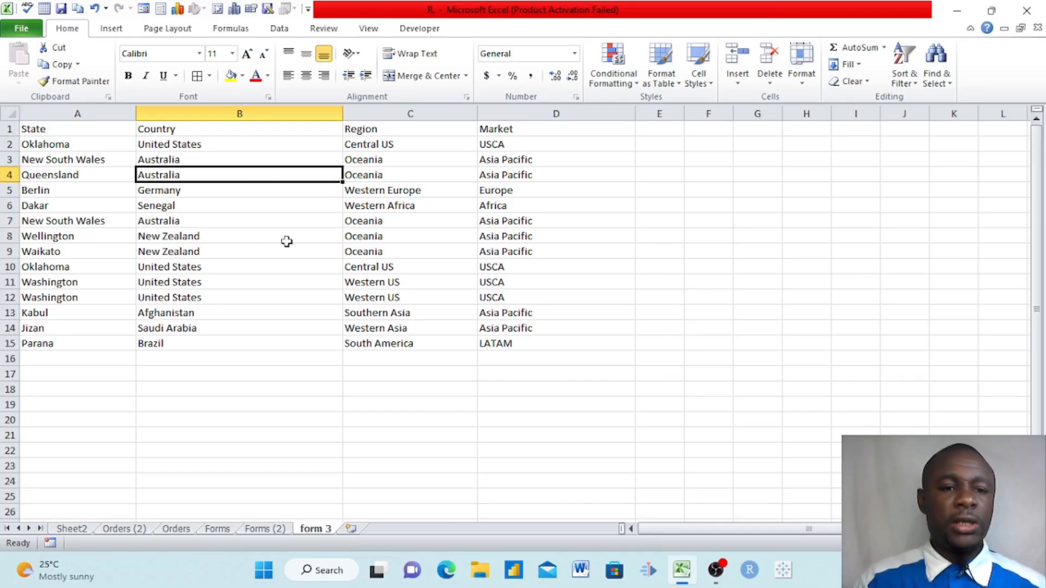
left_click(308, 238)
left_click(261, 193)
left_click(458, 241)
left_click(632, 226)
Convert the range A1:D15 on the form 3 sheet into a table with headers.
left_click(354, 218)
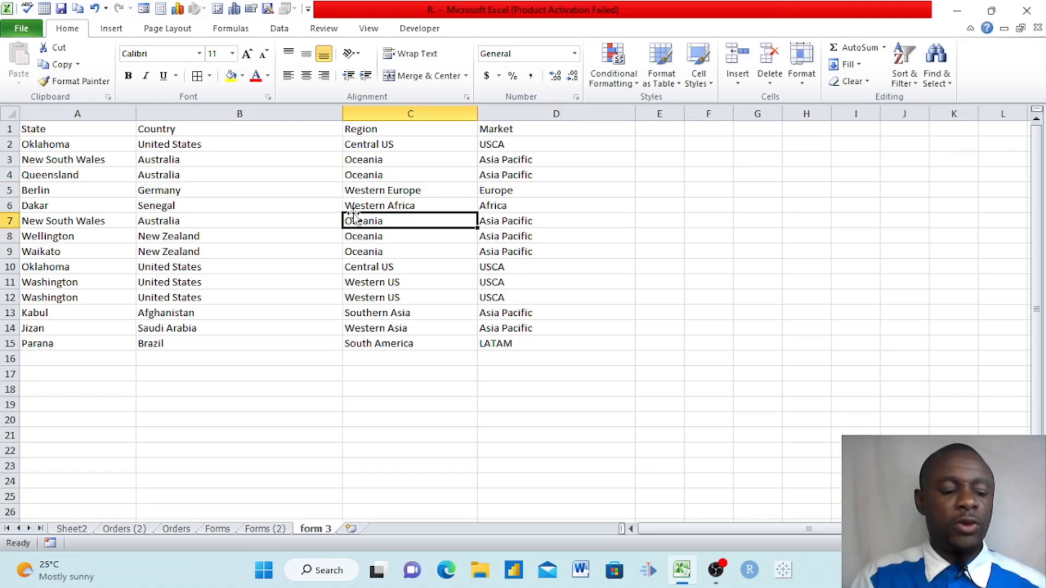
key("ctrl+t")
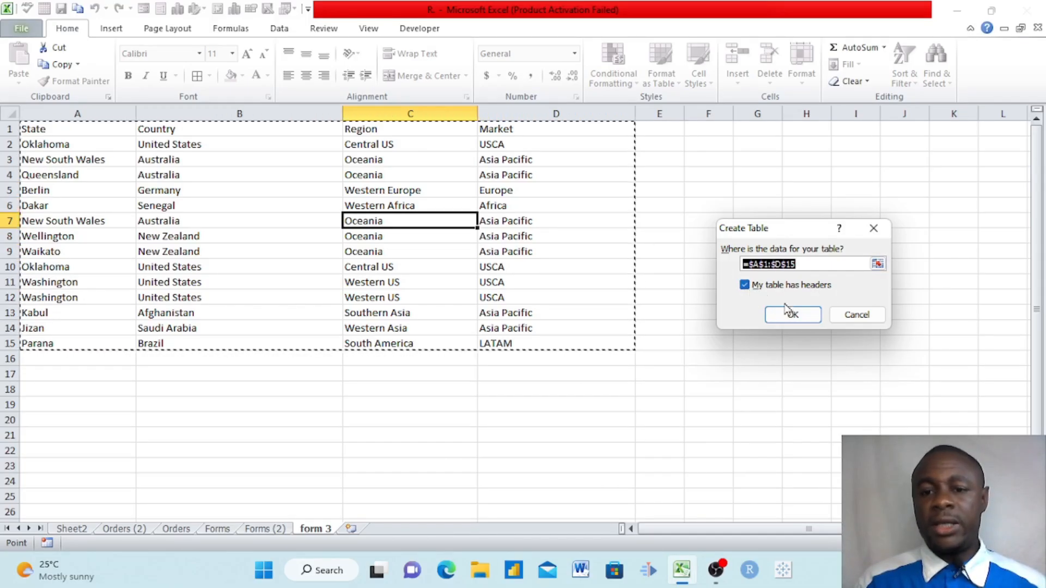
left_click_drag(807, 233, 629, 182)
left_click(613, 267)
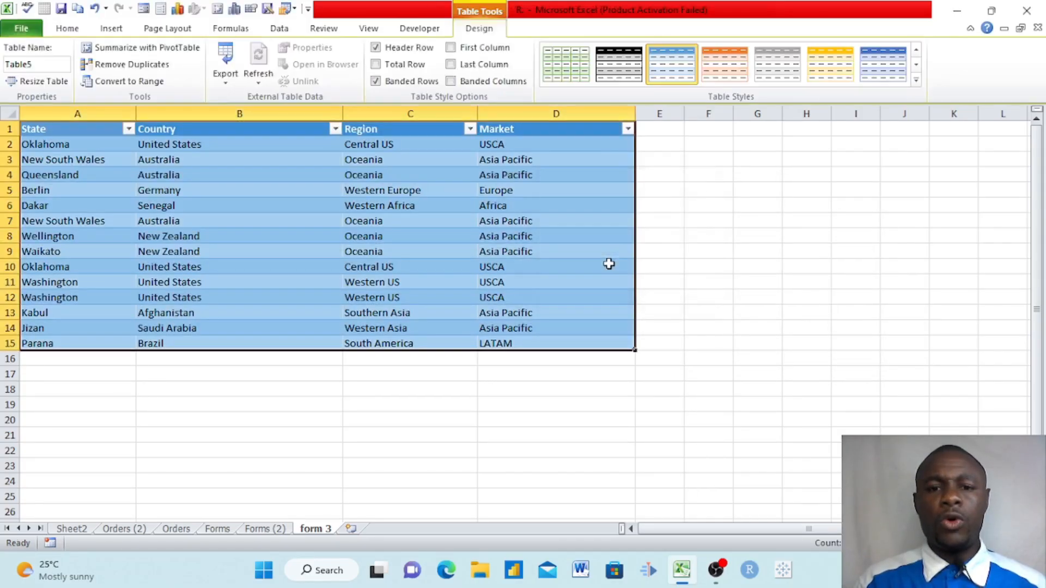
left_click(403, 205)
left_click(266, 173)
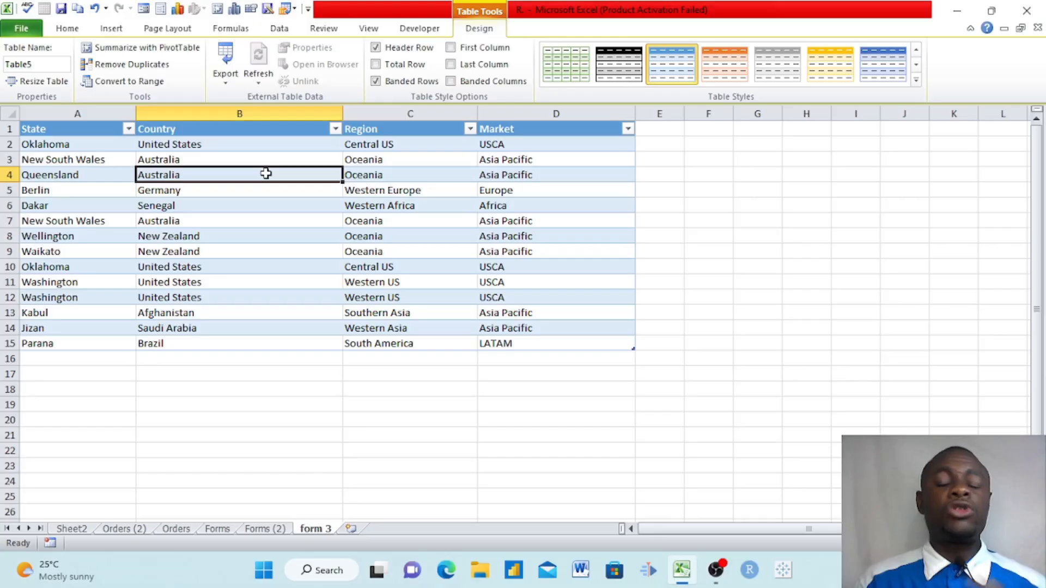
left_click(262, 245)
left_click(123, 192)
left_click_drag(123, 191, 335, 223)
Open the data entry form for the form 3 table and place it over the table's lower rows.
left_click(335, 222)
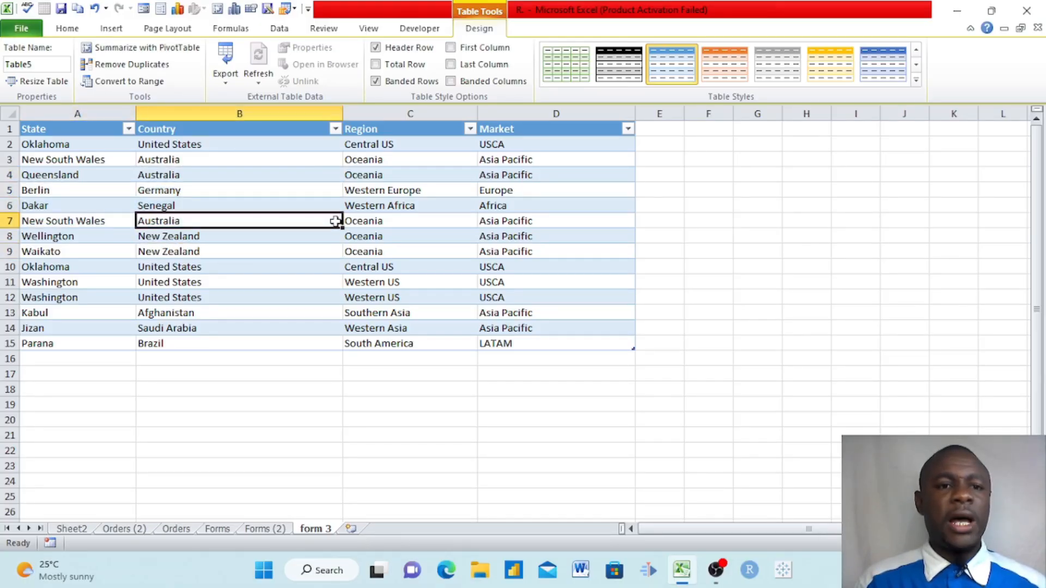
left_click(145, 10)
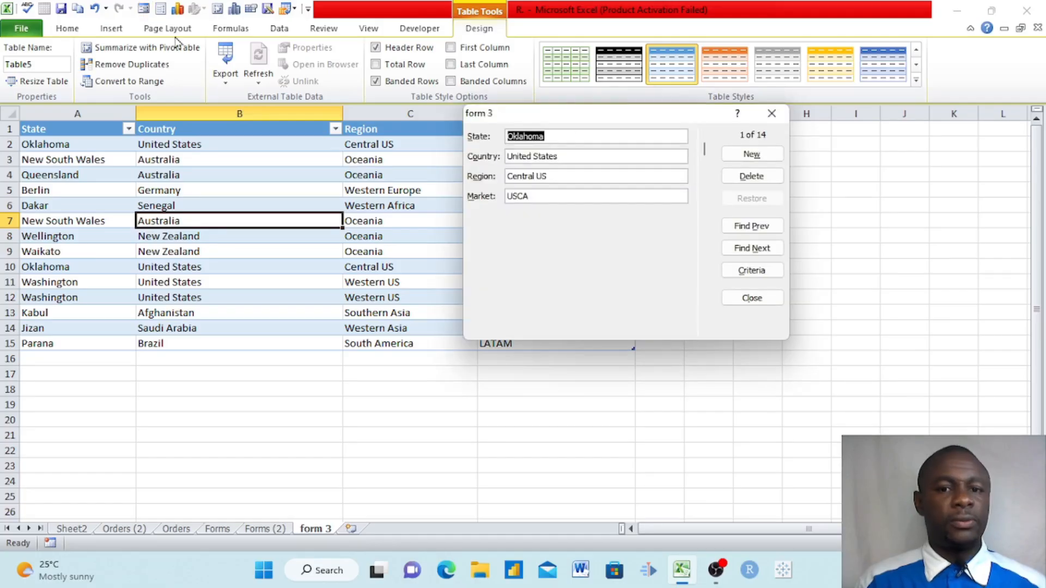
left_click_drag(625, 113, 347, 273)
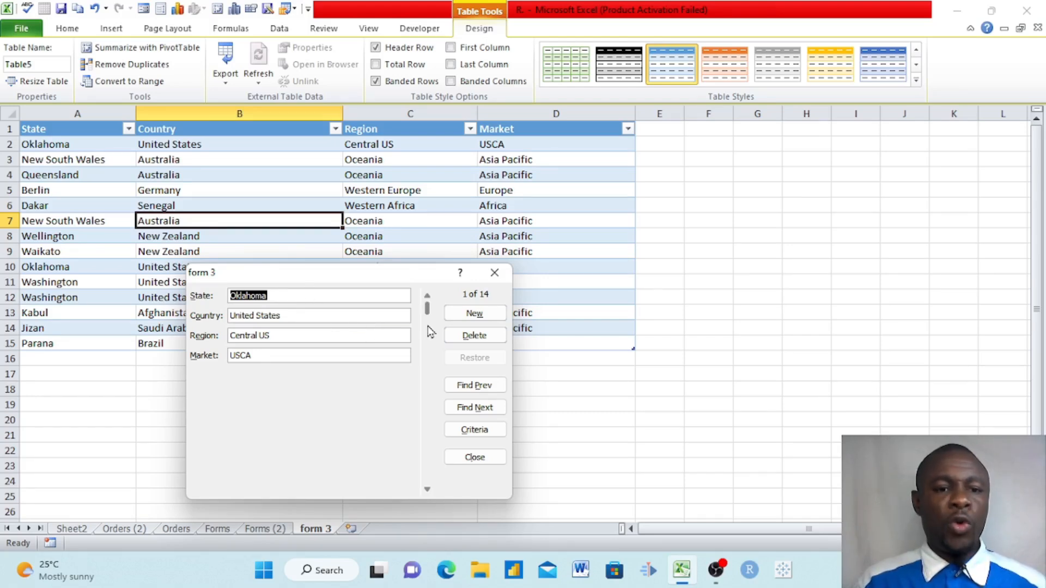
Add a new record through the form with State South West, Country Cameroon, Region South West and Market Africa.
left_click(475, 316)
left_click(294, 295)
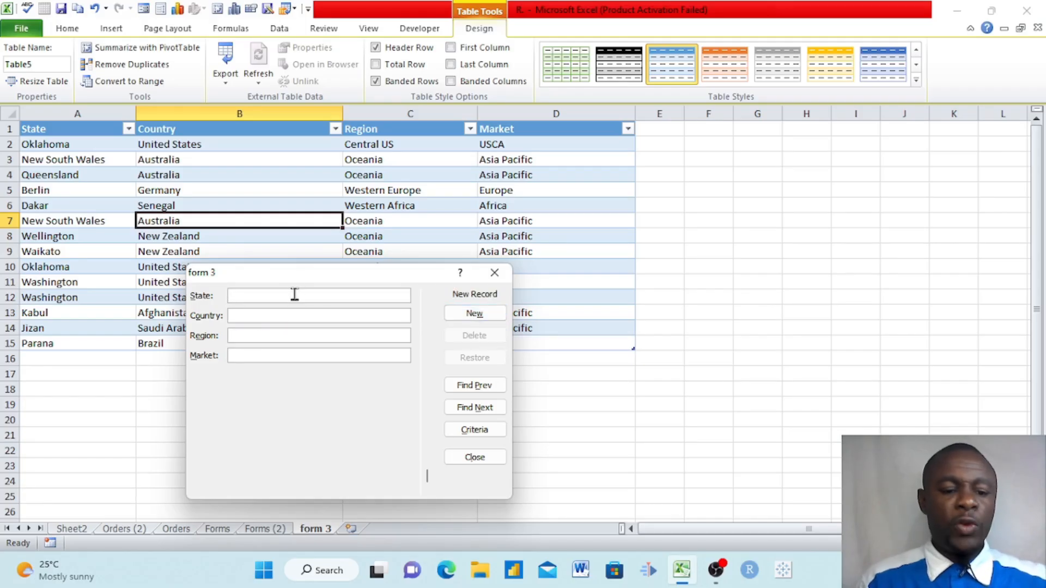
type("C")
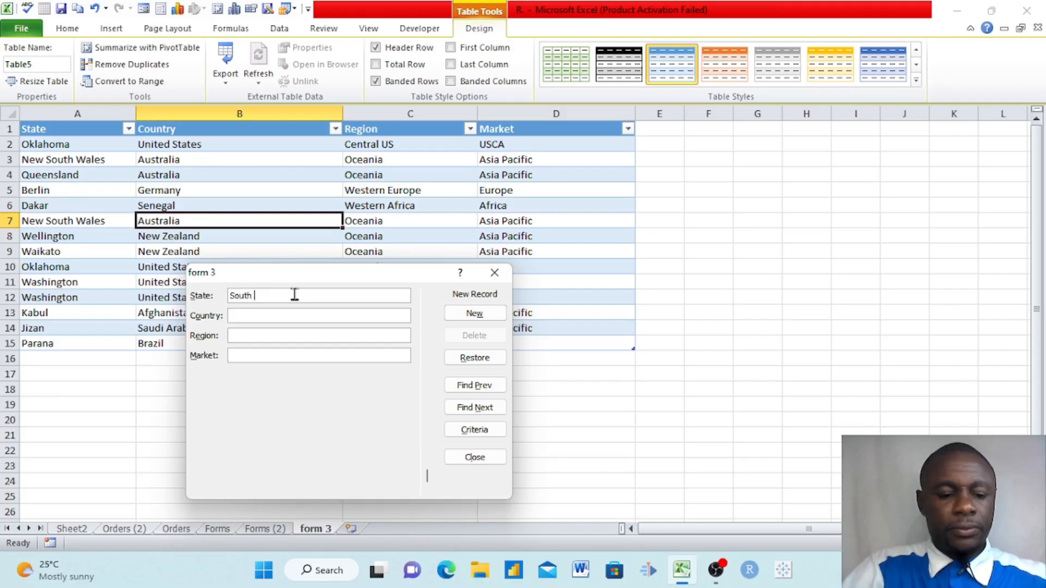
left_click(268, 317)
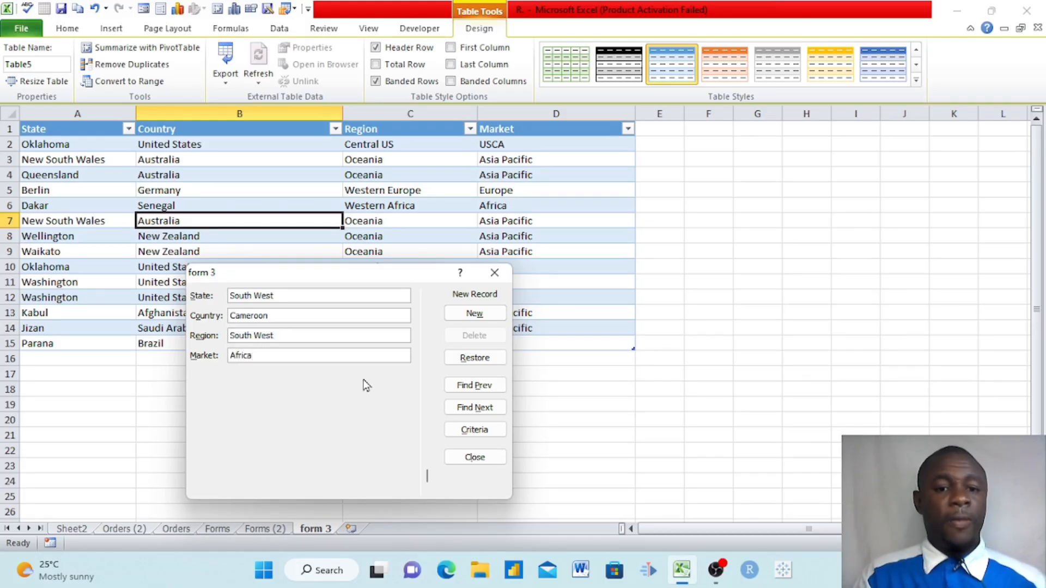
left_click(476, 314)
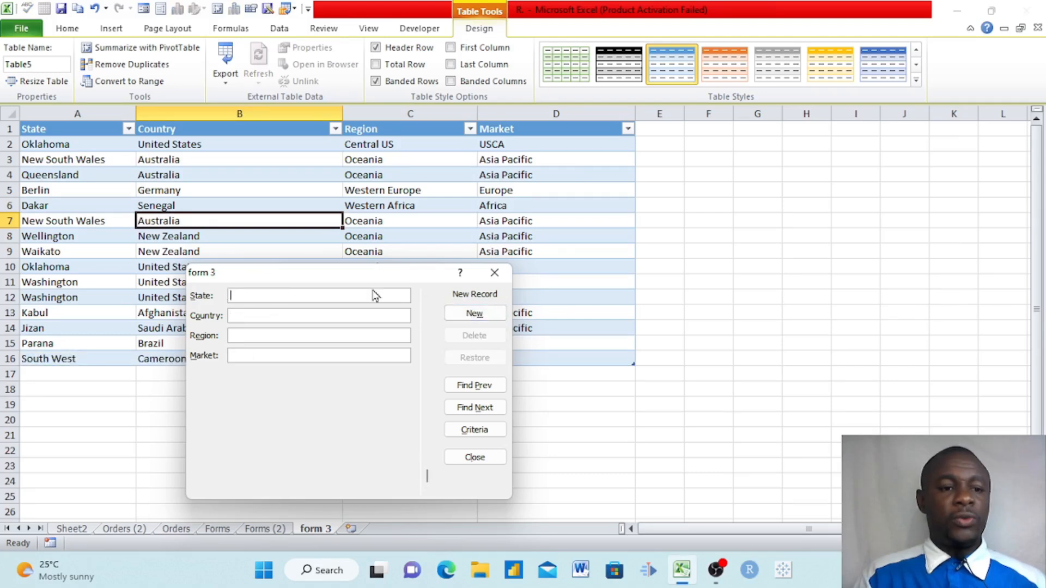
Check the South West, Cameroon row in the table and delete that record through the form.
left_click_drag(357, 280, 430, 420)
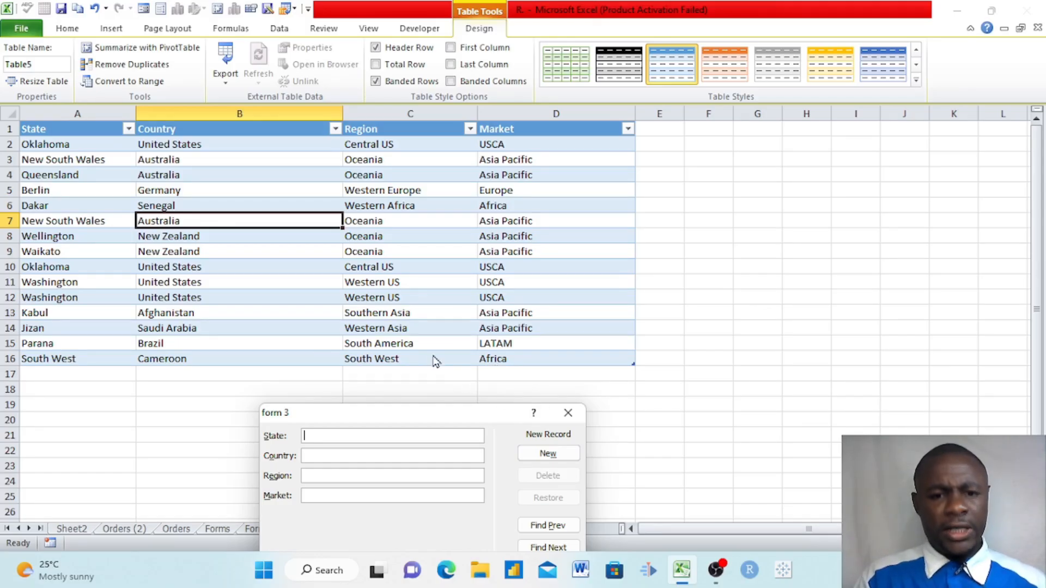
left_click_drag(404, 420, 300, 305)
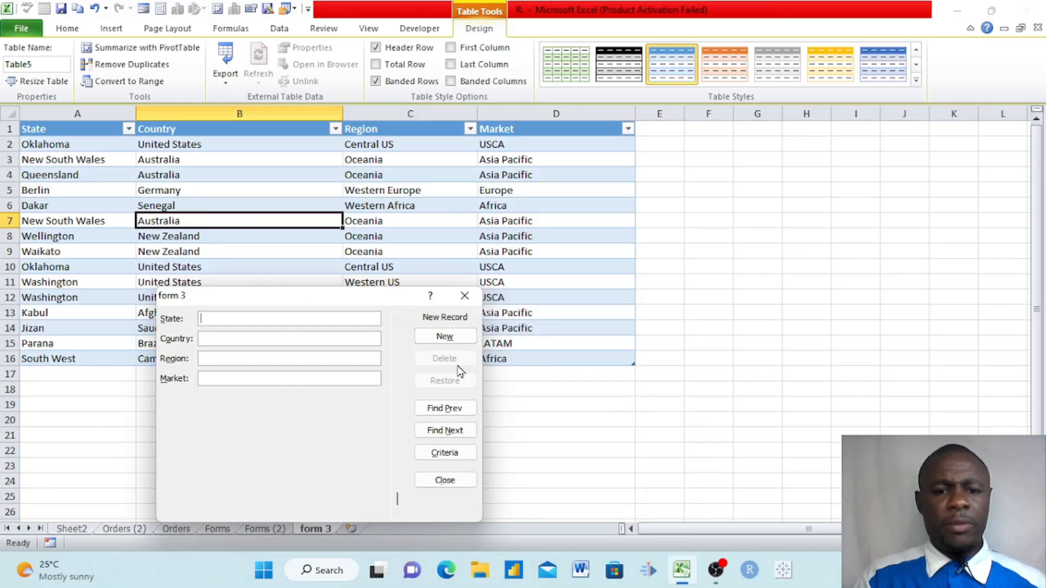
left_click(438, 410)
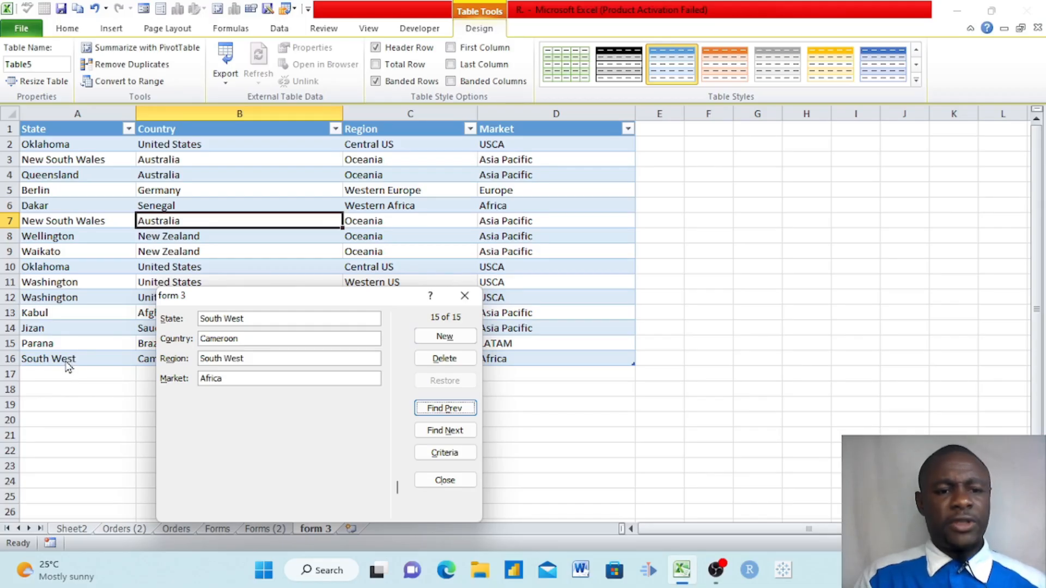
left_click(439, 361)
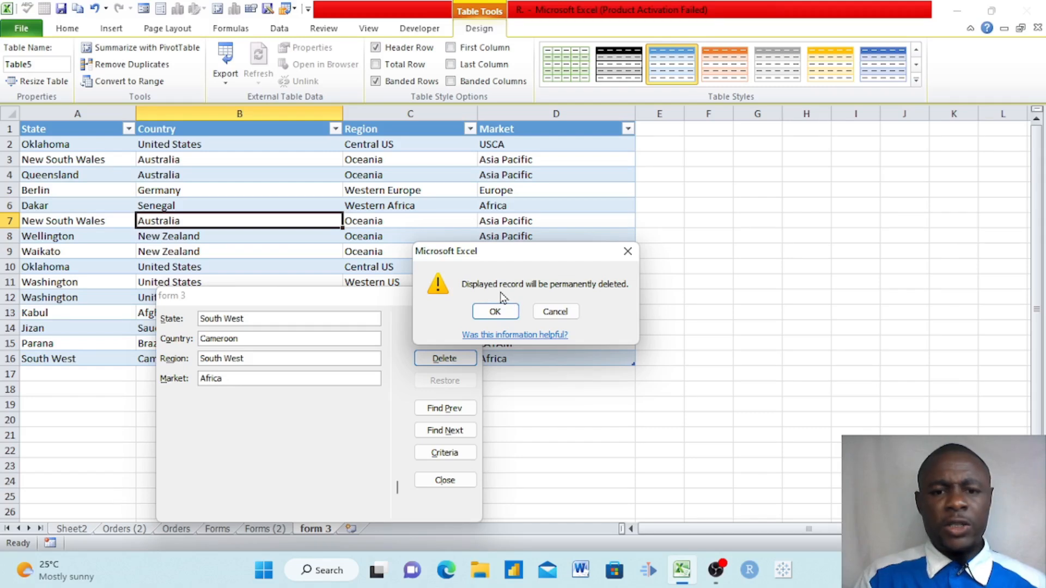
left_click(493, 312)
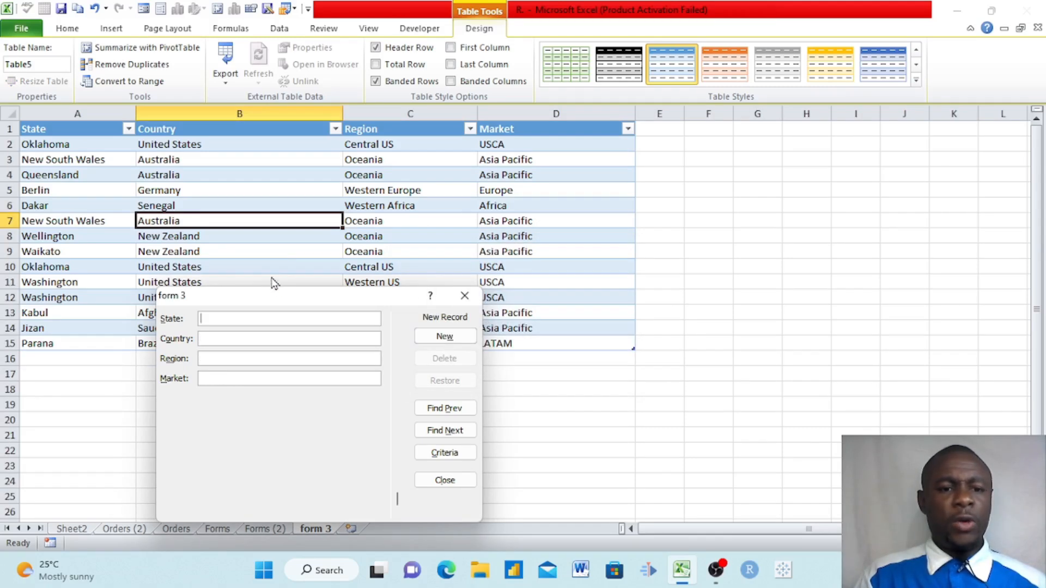
Delete the Parana, Brazil record from the table through the form and close the form.
left_click_drag(280, 302, 267, 459)
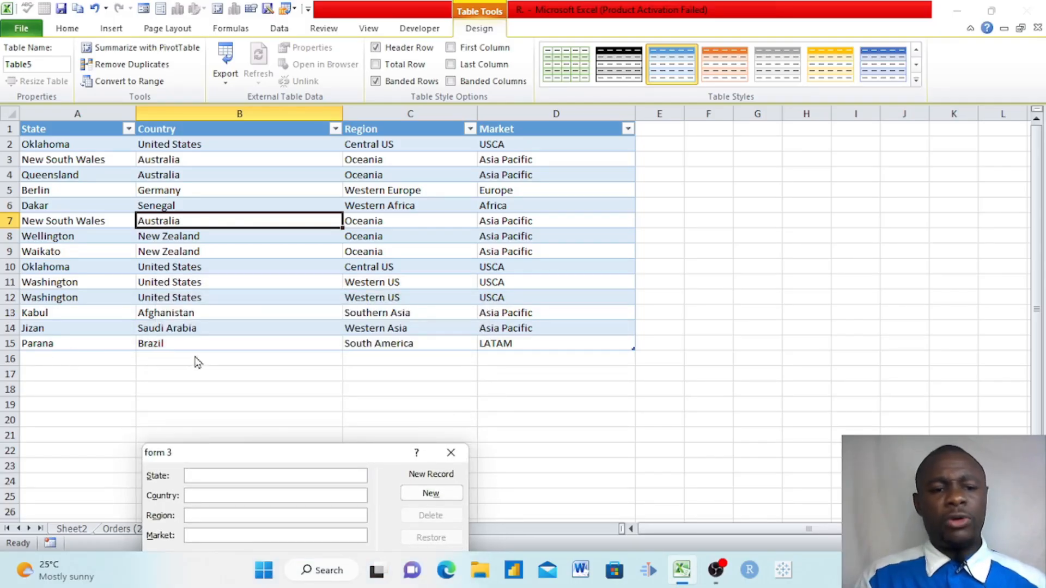
left_click_drag(302, 459, 301, 288)
left_click(429, 397)
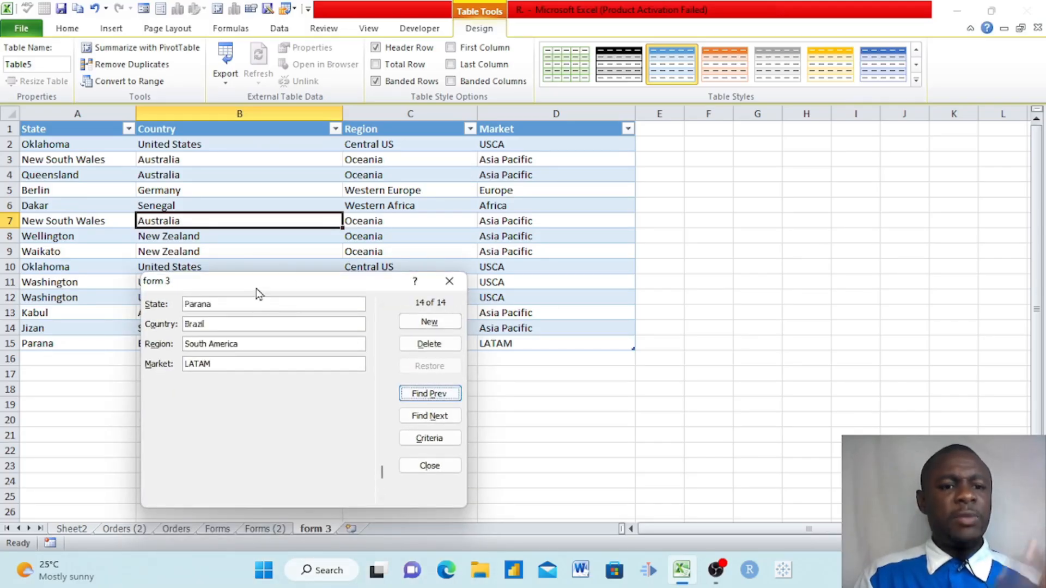
left_click_drag(258, 292, 229, 428)
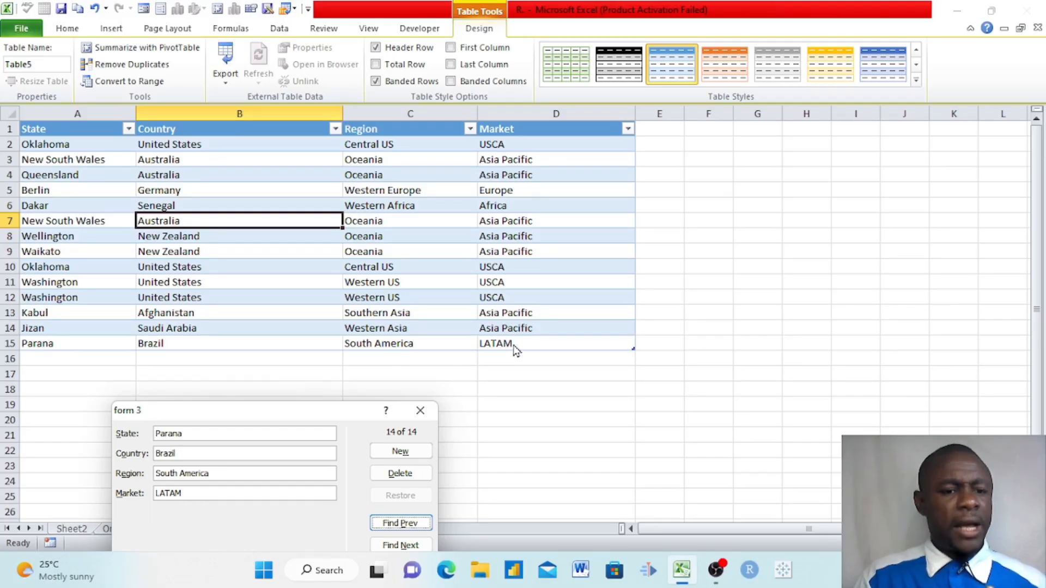
left_click(401, 474)
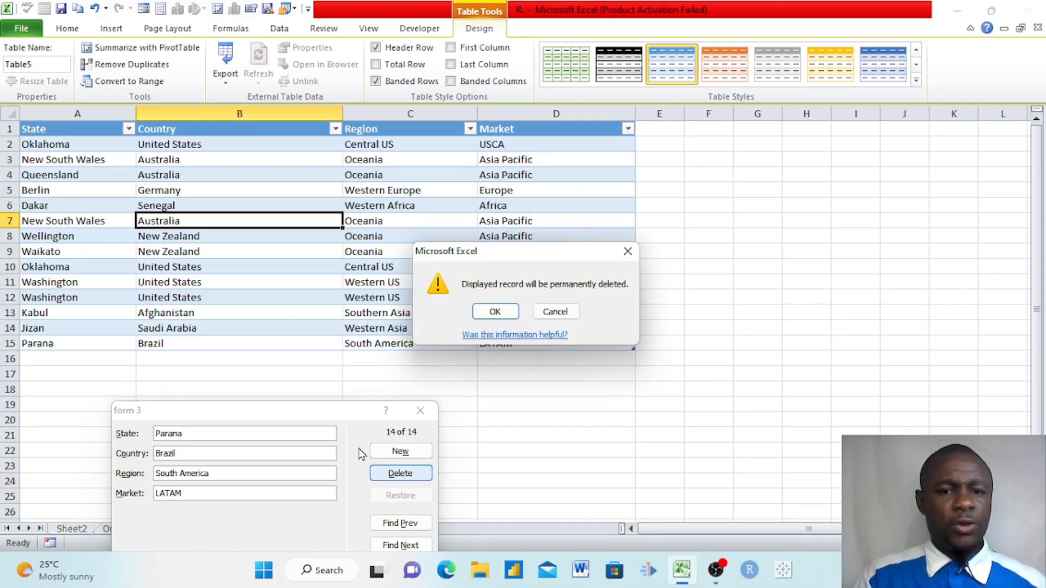
left_click(496, 312)
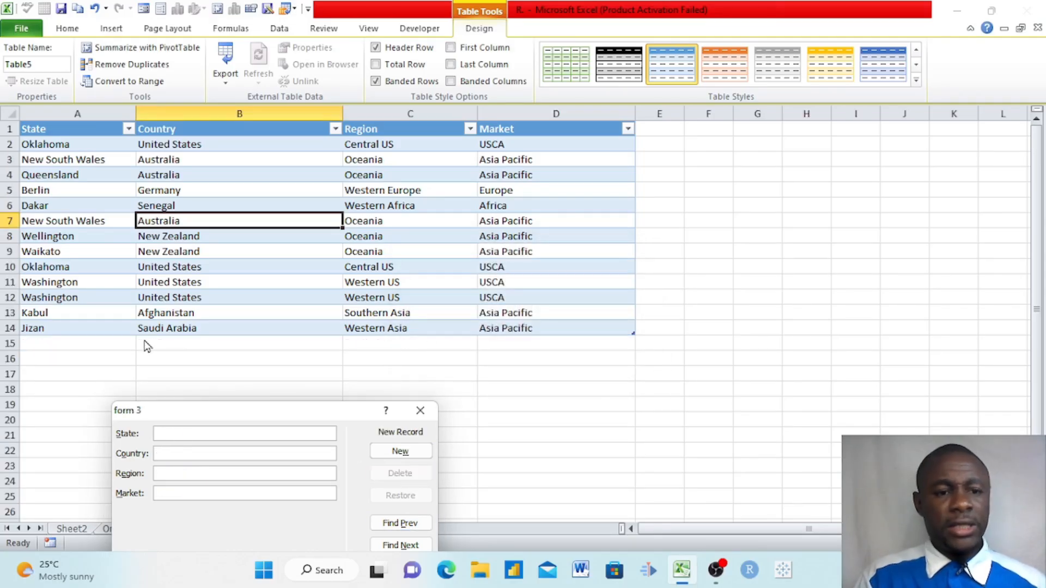
left_click_drag(252, 411, 770, 199)
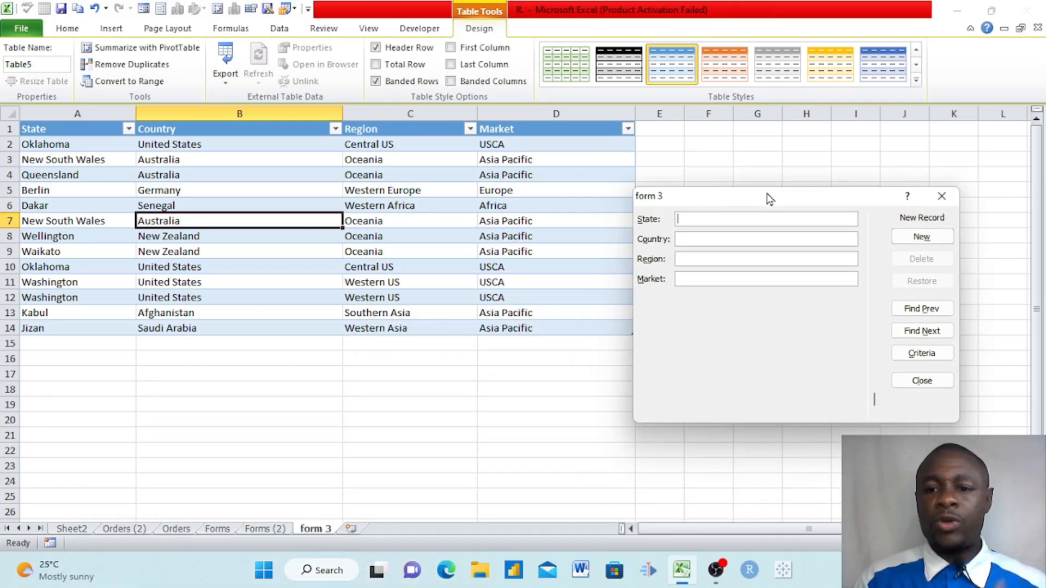
left_click(922, 381)
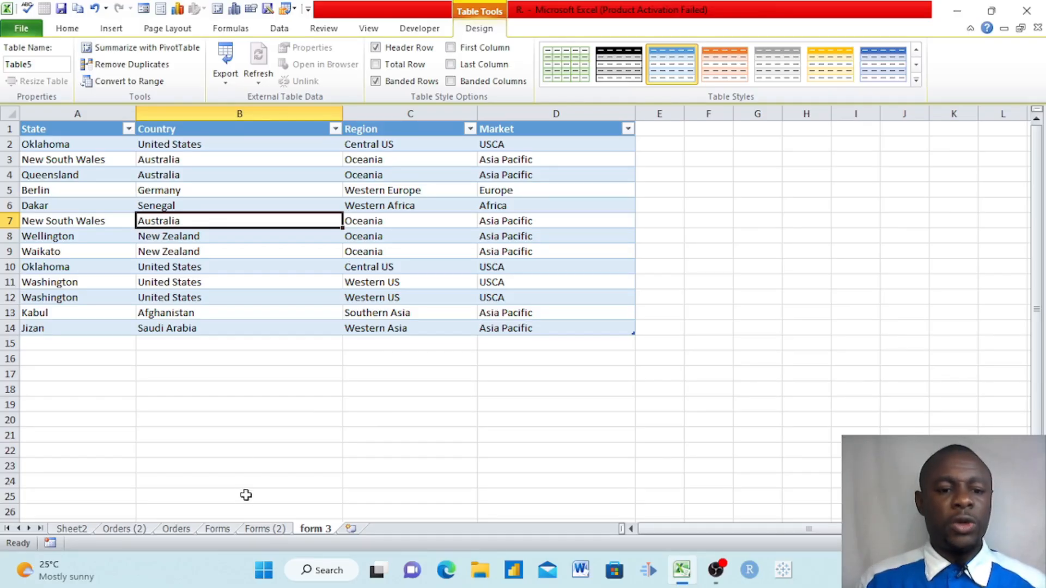
Examine the large table on the Forms (2) sheet and check how many entries its State column holds.
left_click(262, 529)
left_click(409, 358)
left_click(295, 250)
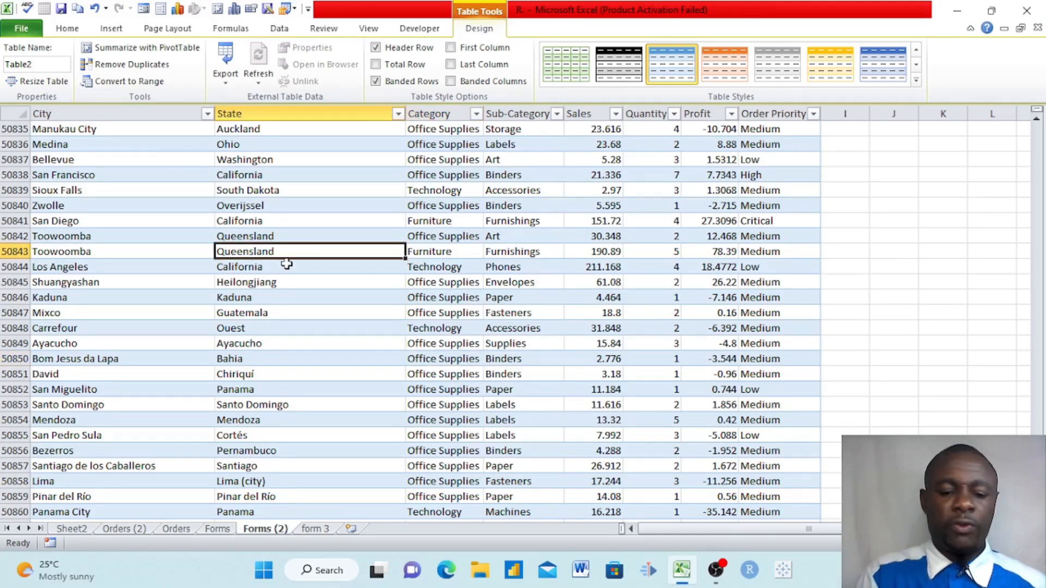
left_click(381, 358)
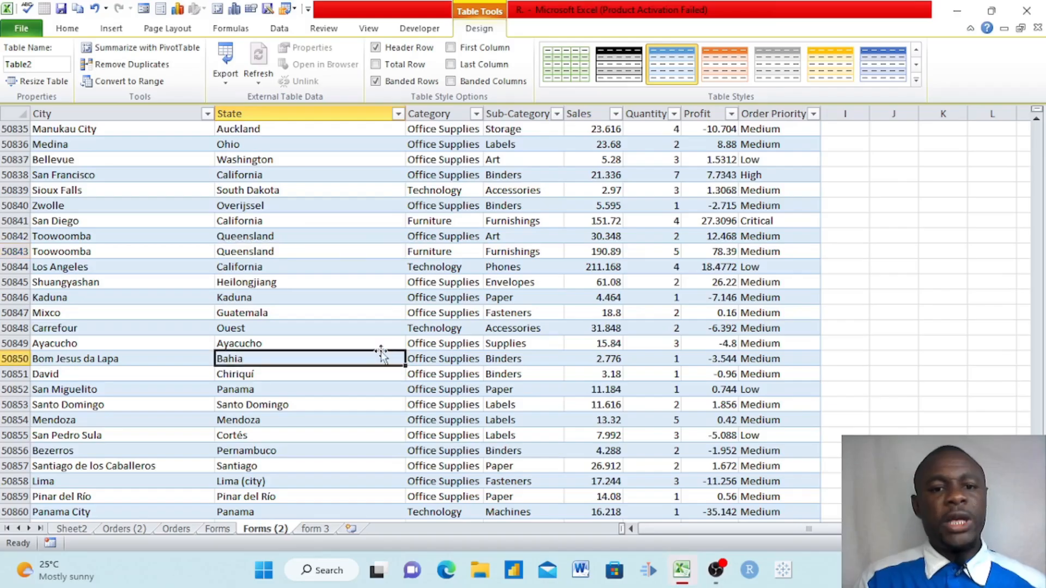
left_click(355, 296)
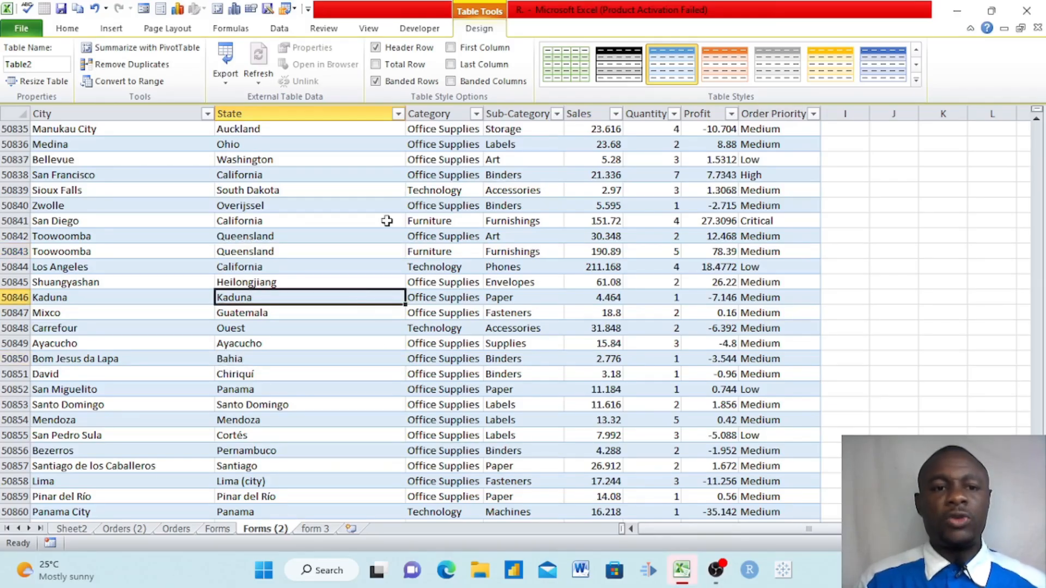
left_click(287, 110)
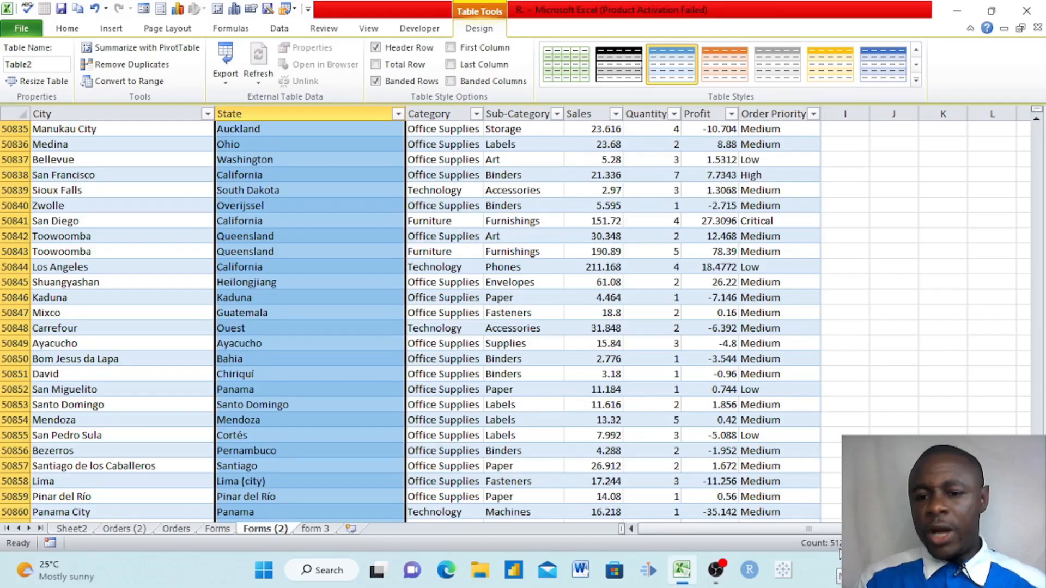
Open the data entry form for the large table and start a new record with City Buea and State South West.
left_click(632, 345)
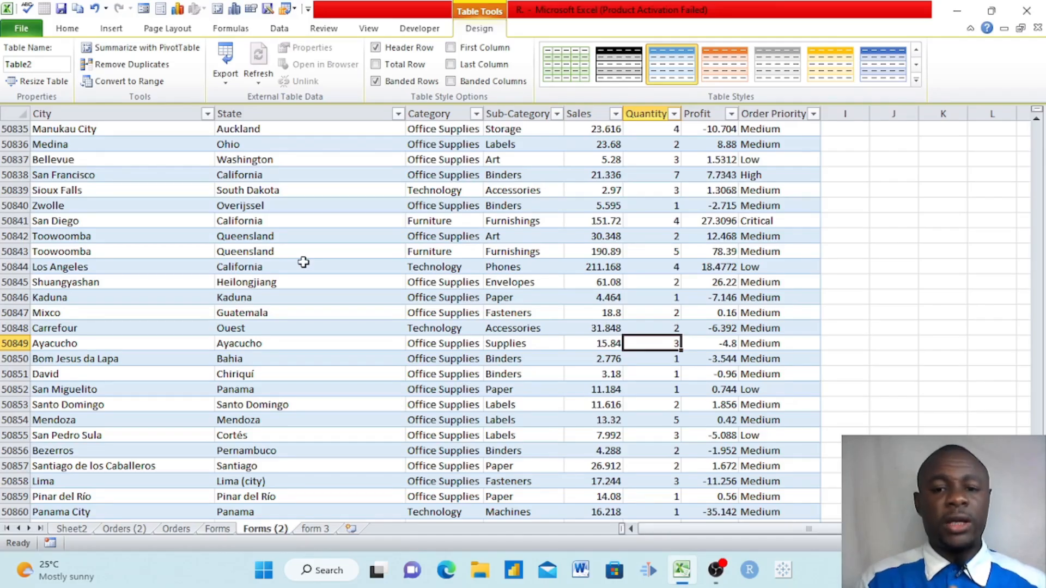
left_click(327, 267)
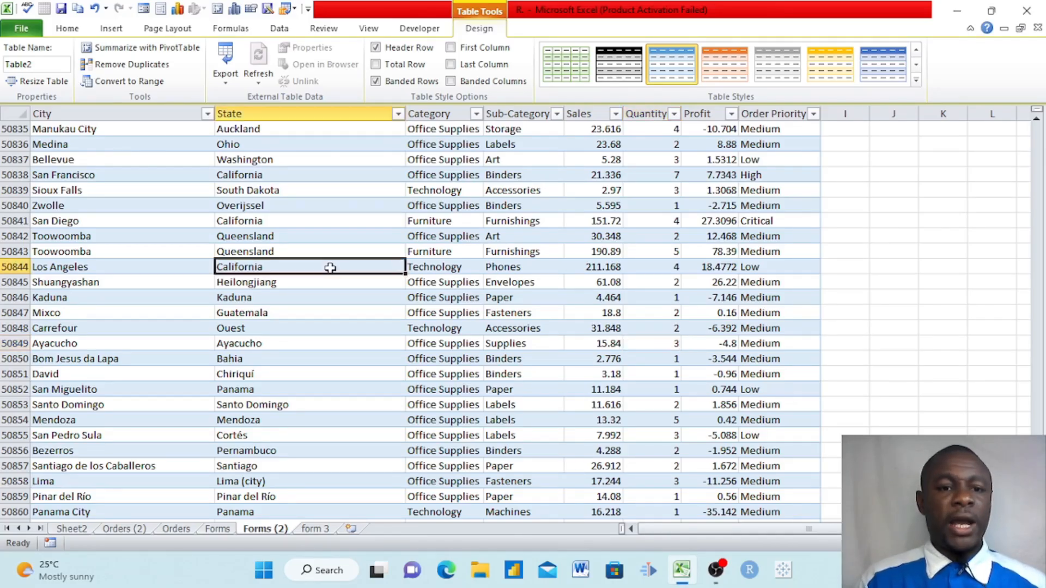
left_click(145, 13)
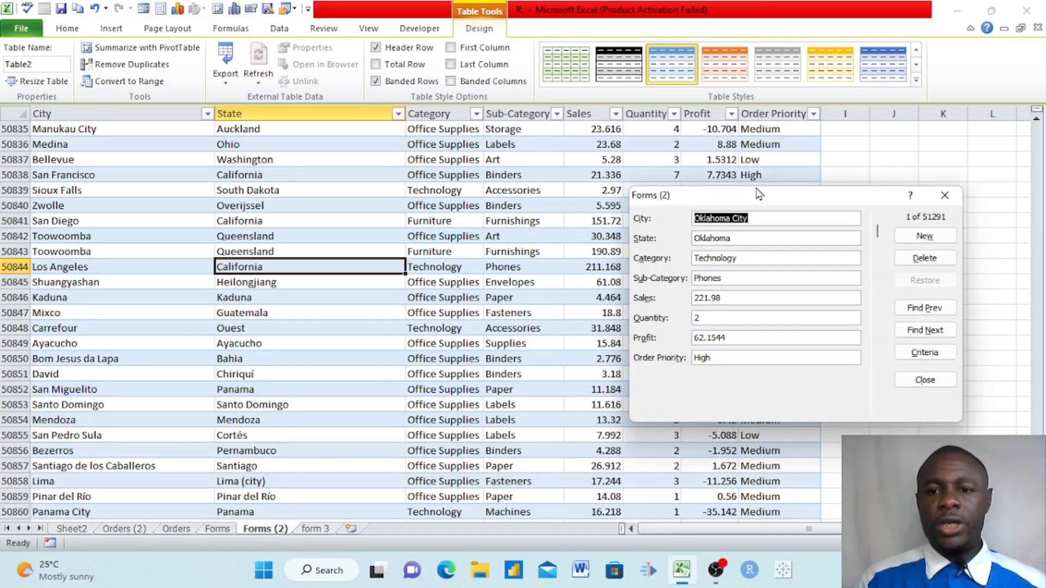
left_click_drag(775, 202, 338, 186)
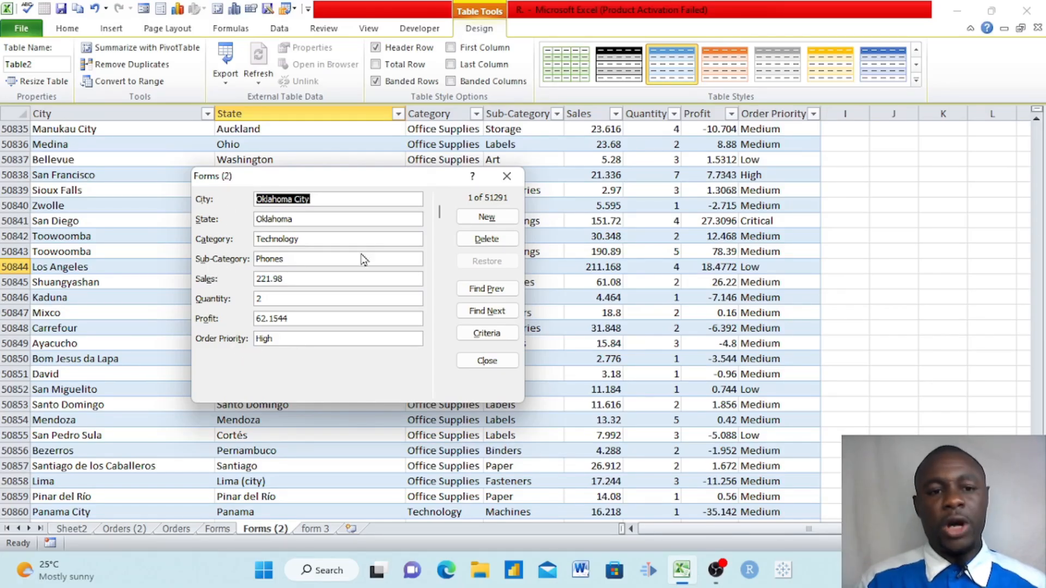
left_click(494, 221)
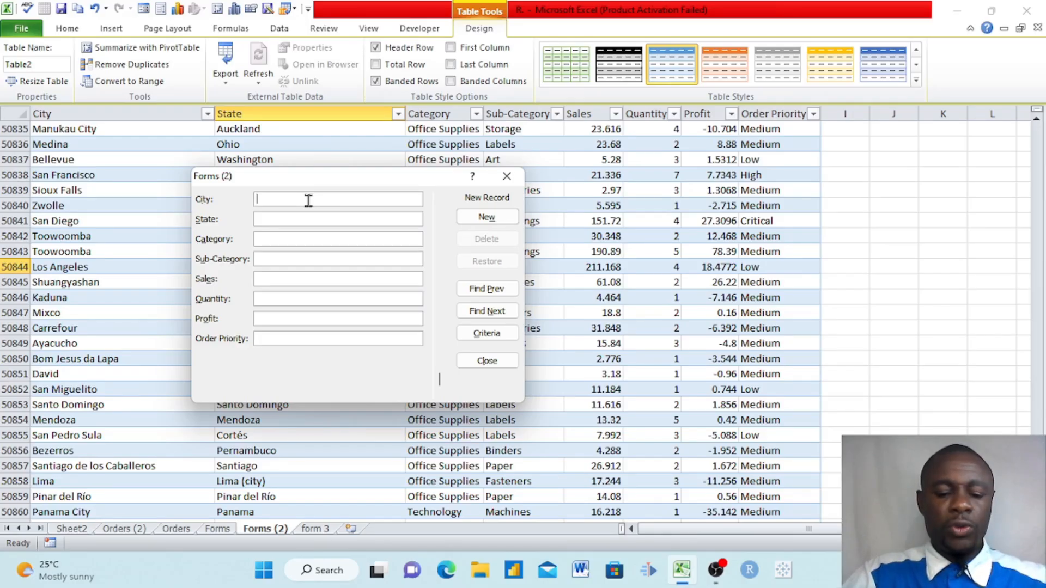
type("Buea")
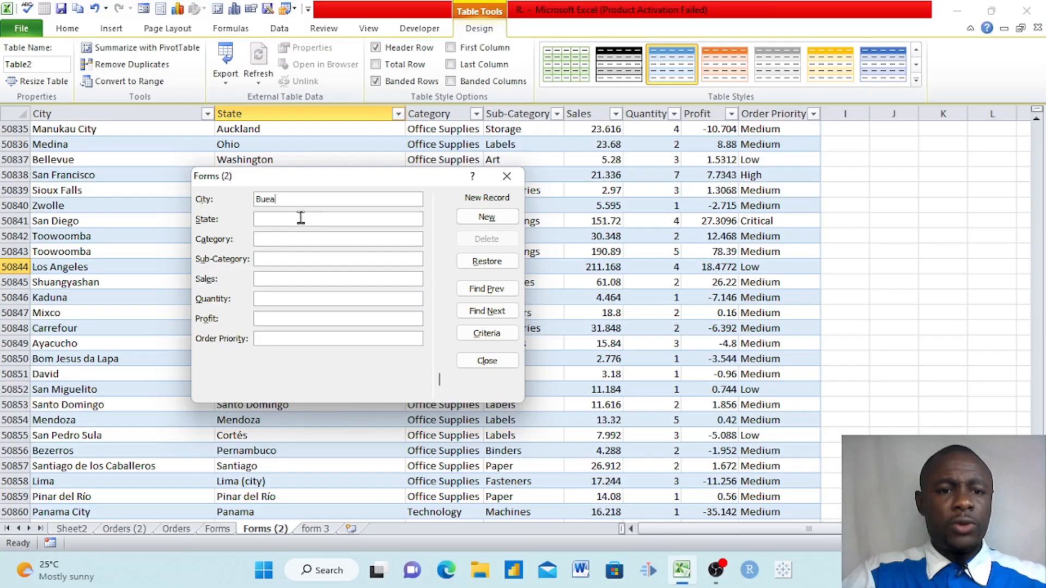
left_click(301, 217)
type("So")
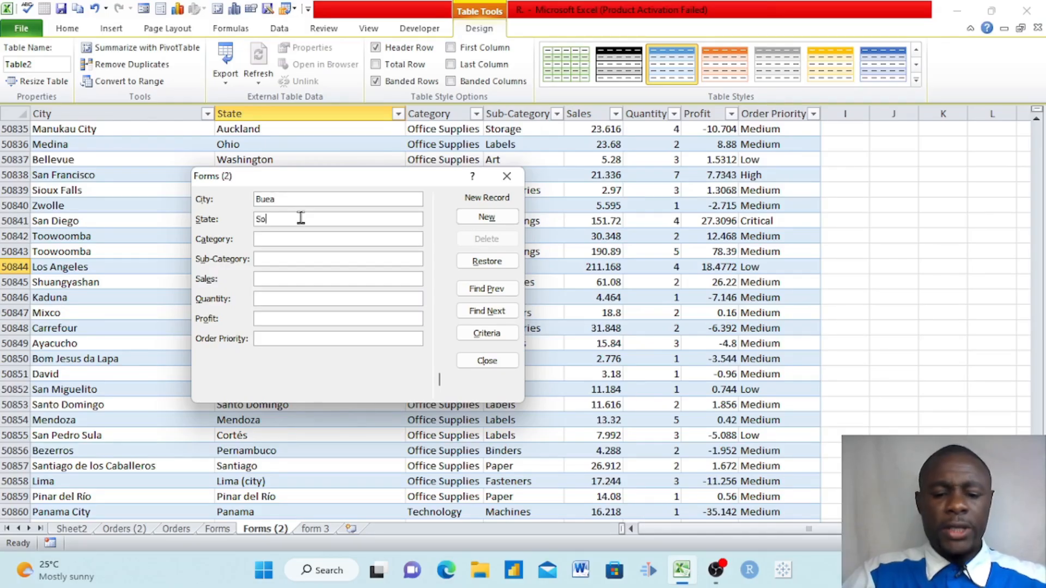
type("uth West")
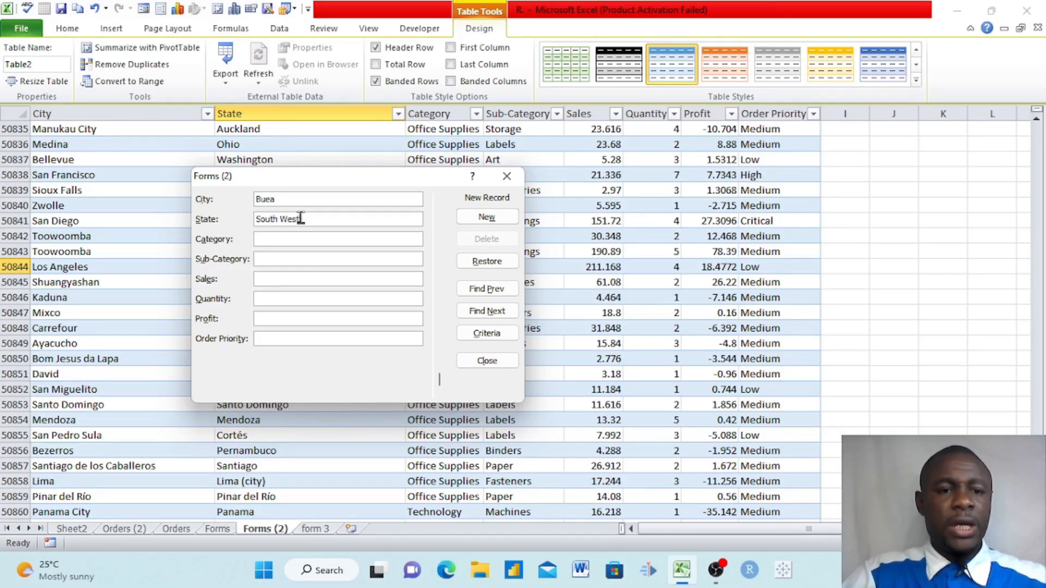
Fill in the new record's Category as Electronics and its Sub-Category as Tv.
left_click(280, 240)
type("Tv")
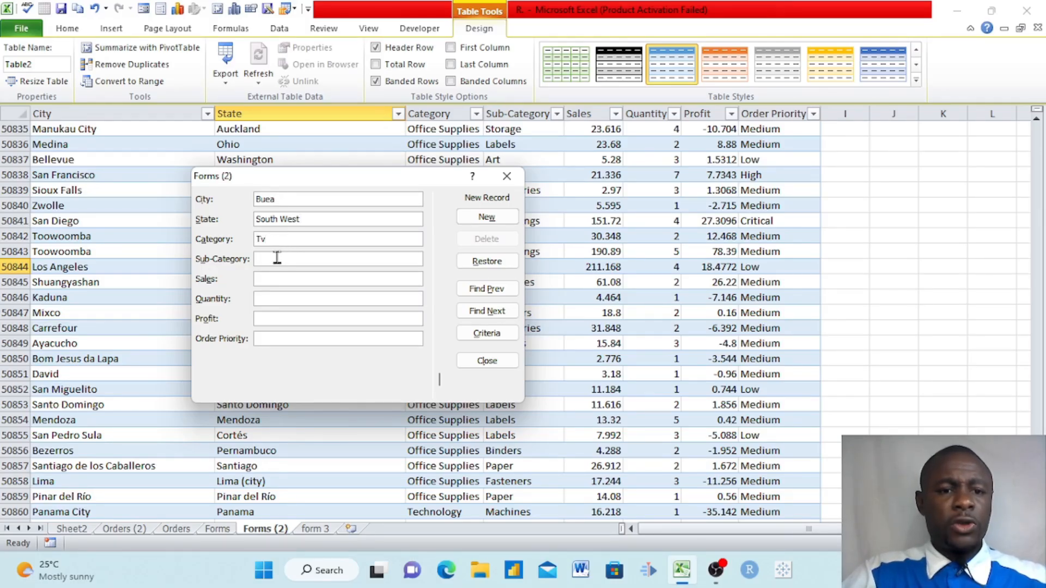
left_click(277, 258)
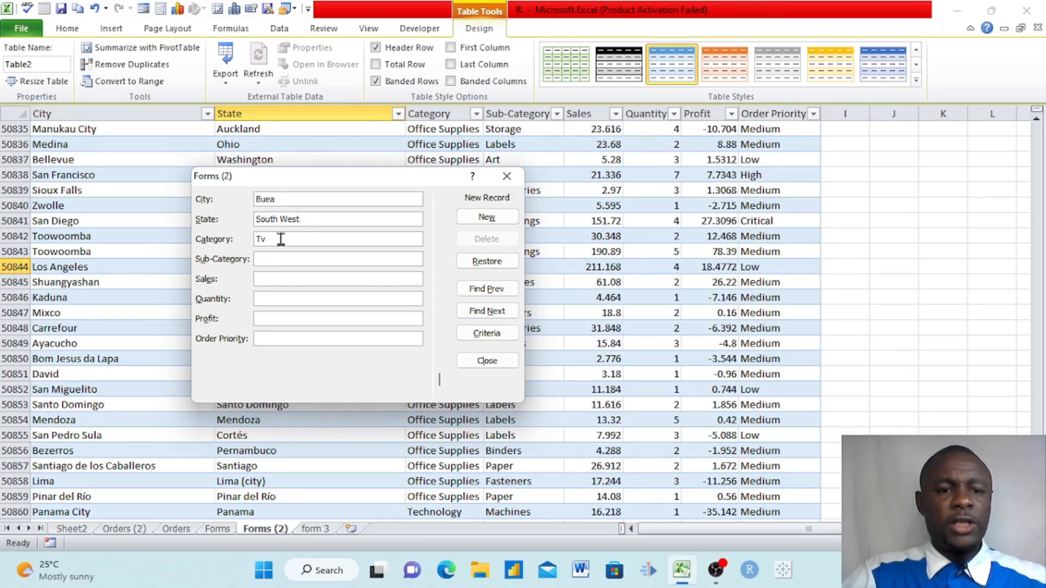
key("BackSpace")
key("BackSpace")
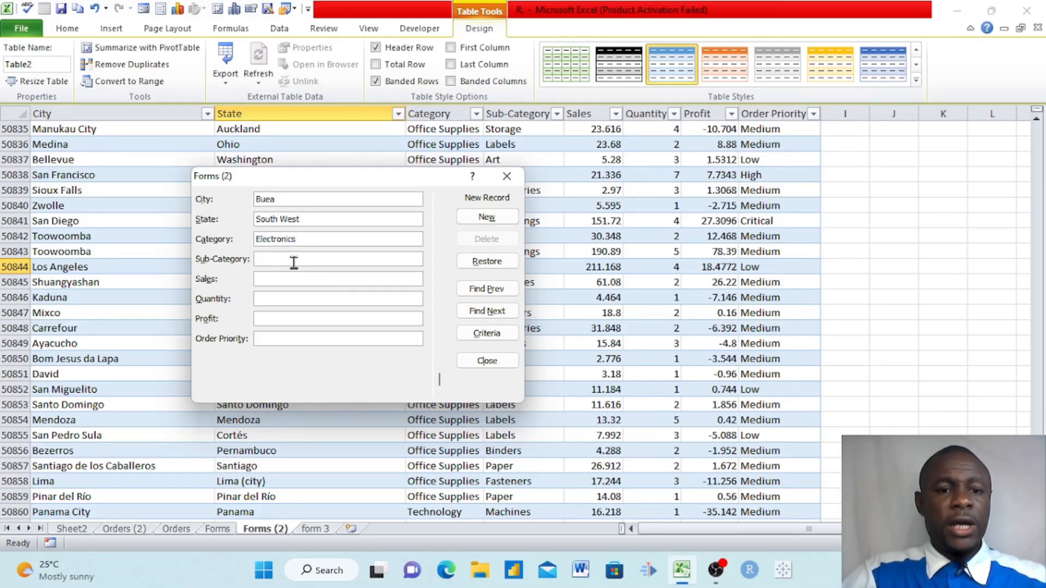
left_click(294, 263)
type("Tv")
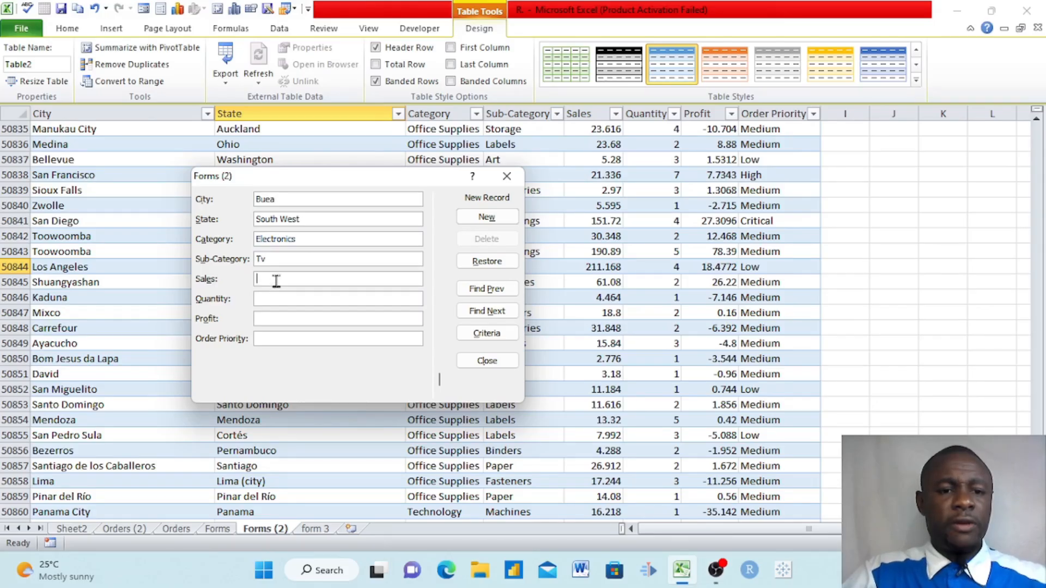
Enter Sales 3000, Quantity 20, Profit 3000 and Order Priority High, add the record to the table and close the form.
left_click(277, 280)
type("3000")
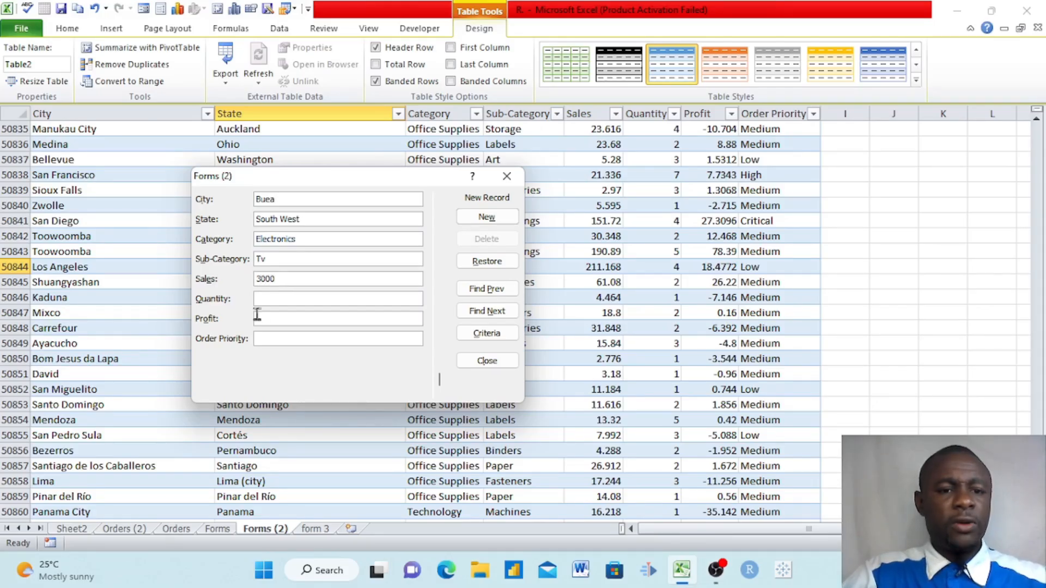
left_click(276, 298)
type("20")
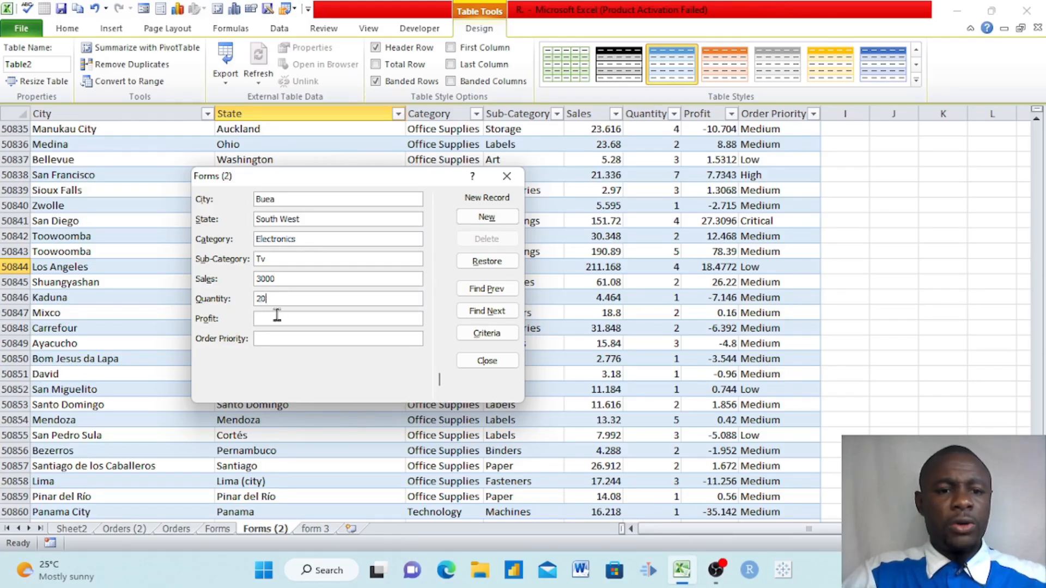
left_click(277, 321)
type("3000")
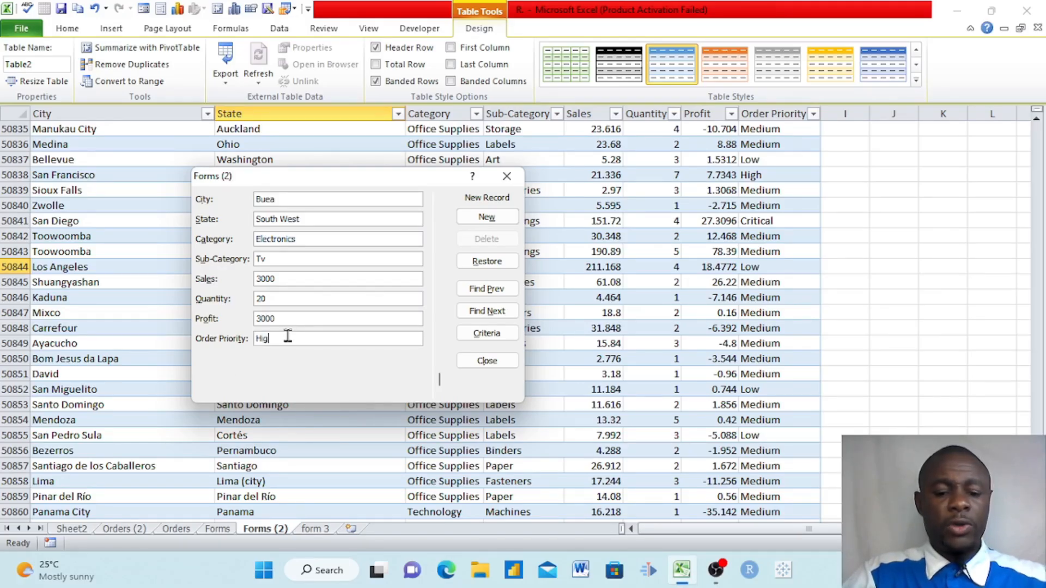
left_click(490, 218)
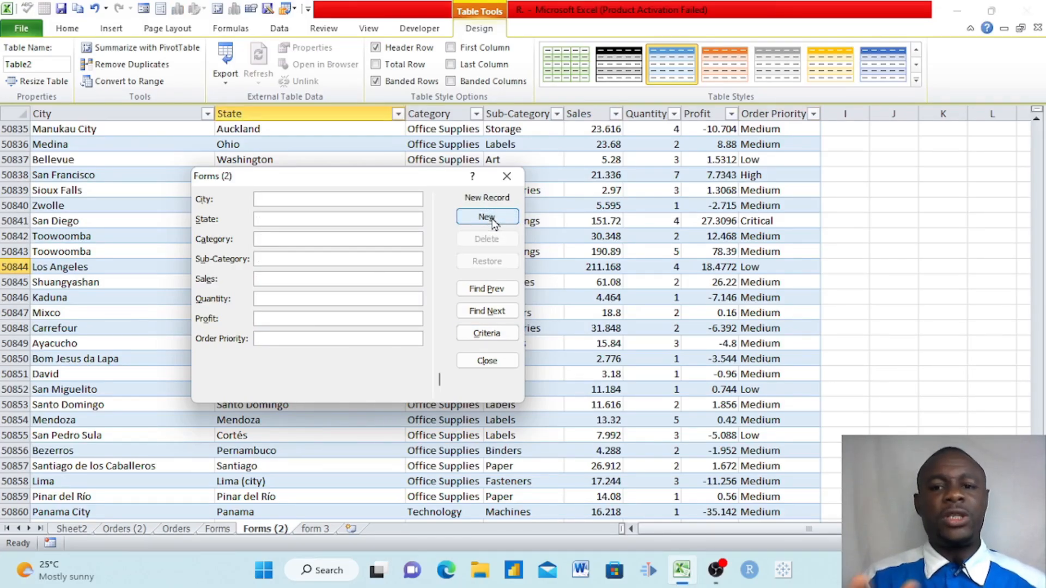
left_click(510, 183)
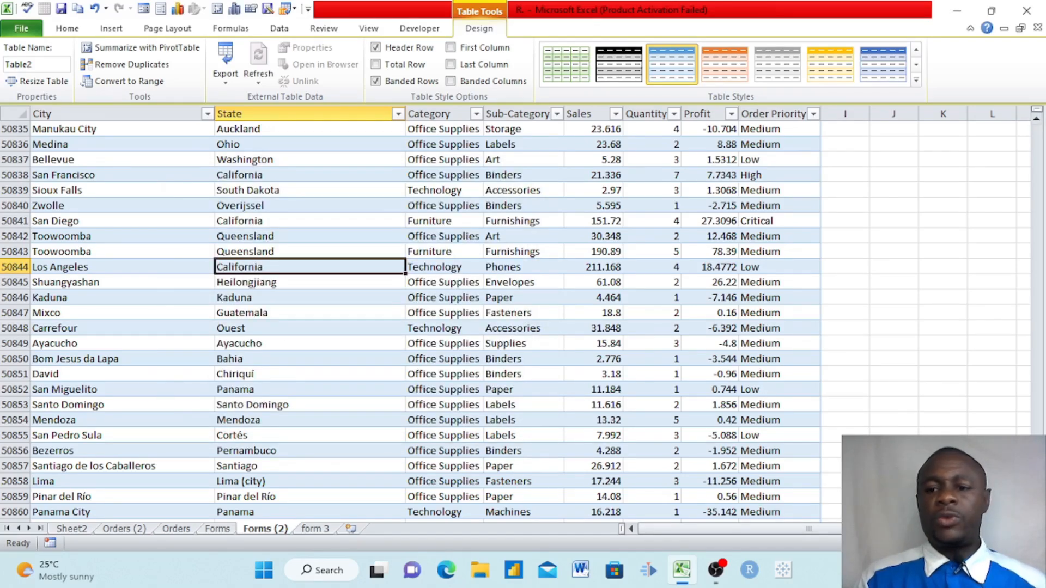
Check the added Buea record in the table's last row and the number of entries in the State column.
scroll(877, 433, "down", 20)
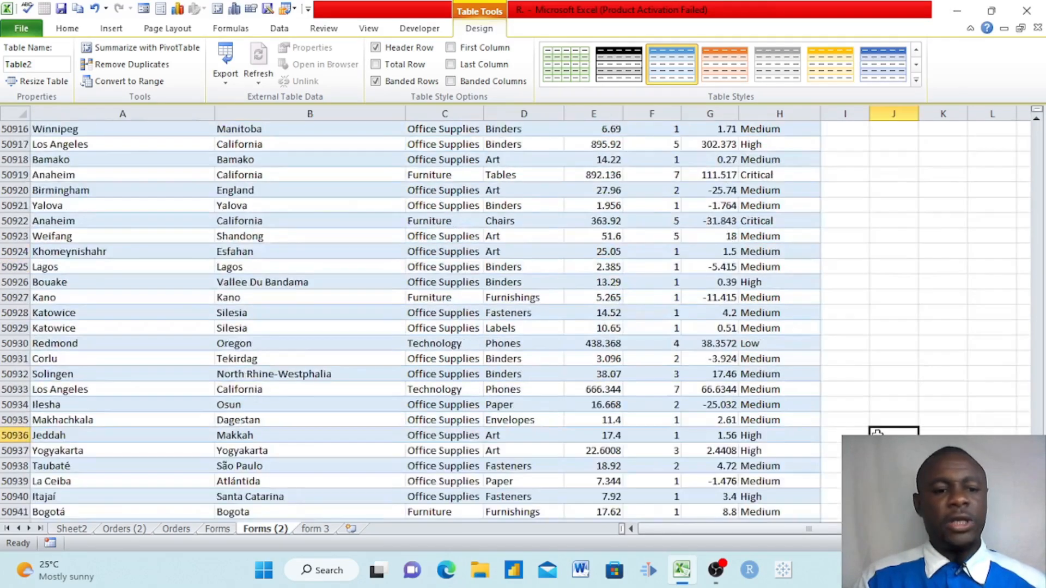
left_click(877, 434)
scroll(877, 433, "down", 20)
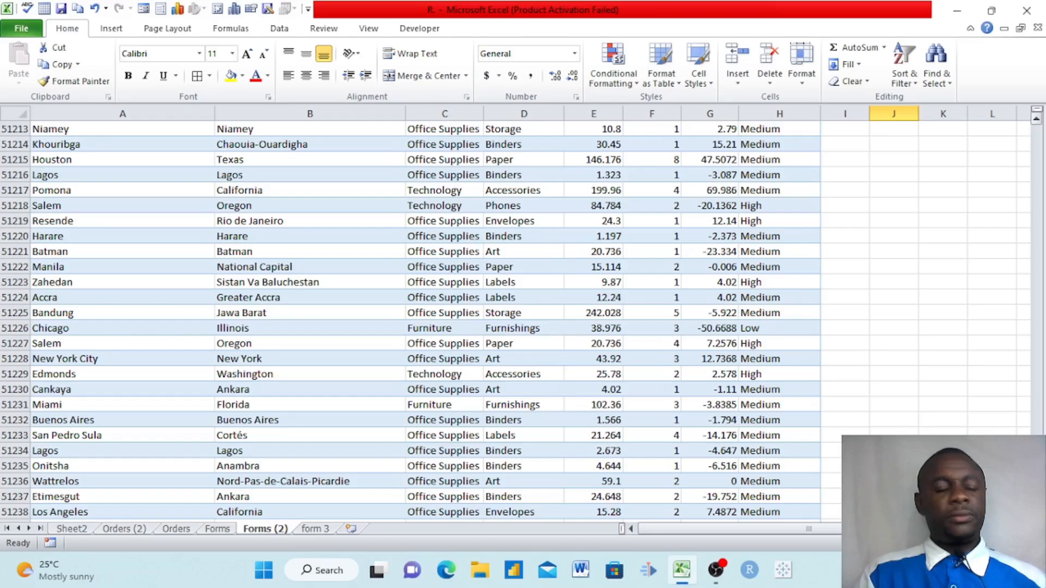
scroll(414, 322, "down", 18)
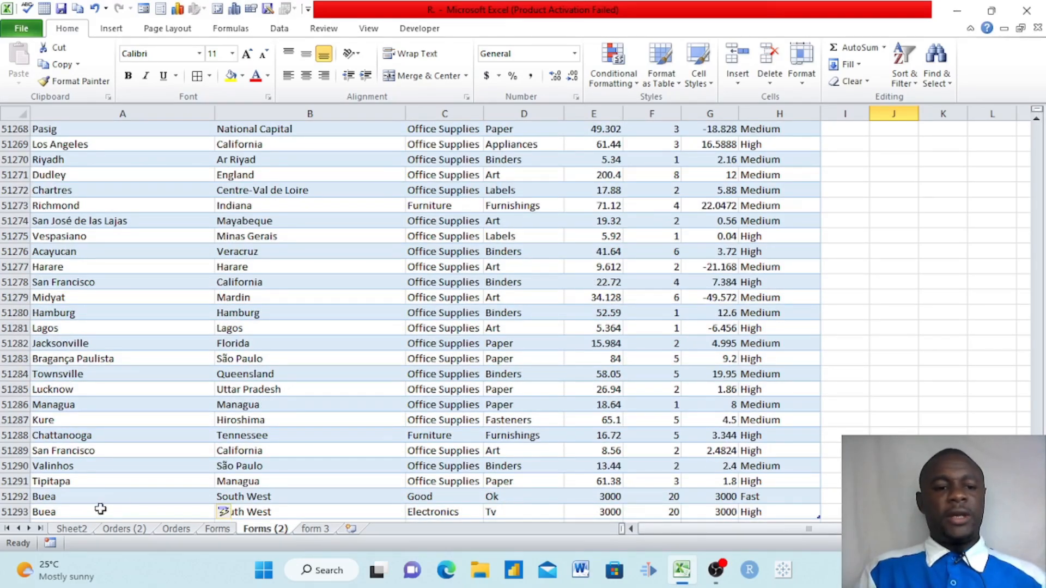
left_click(18, 512)
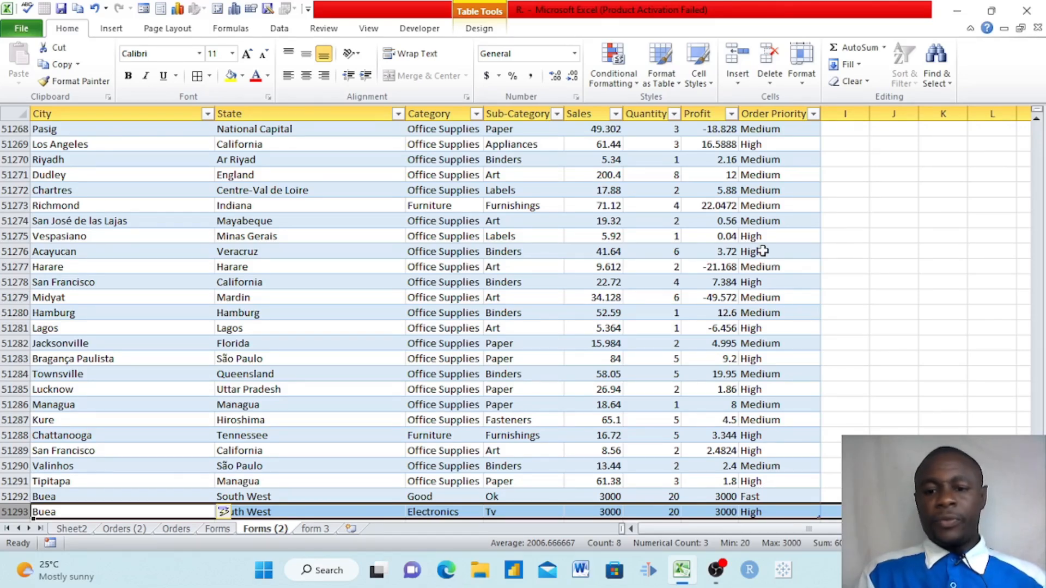
left_click(290, 110)
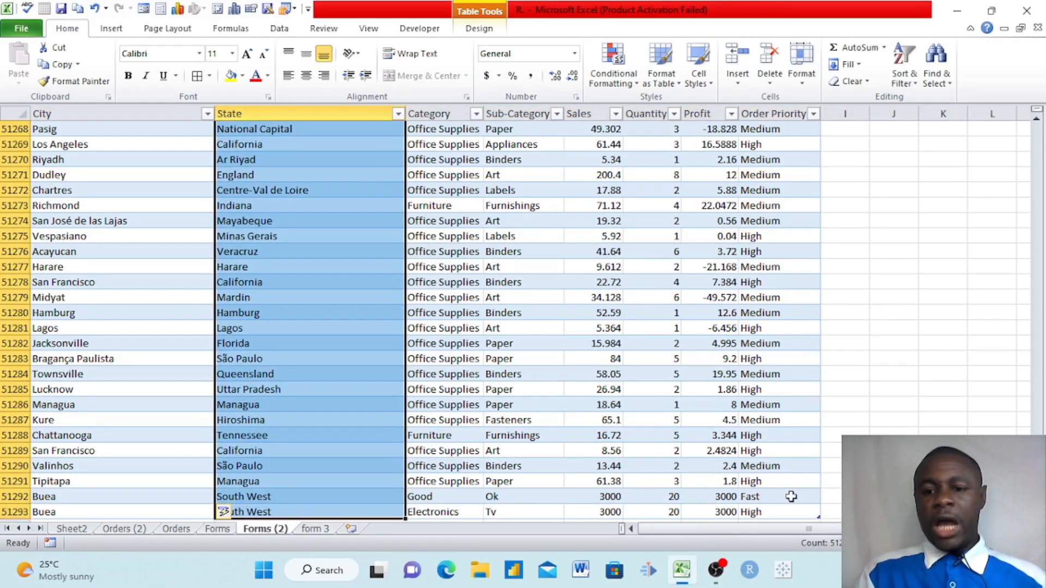